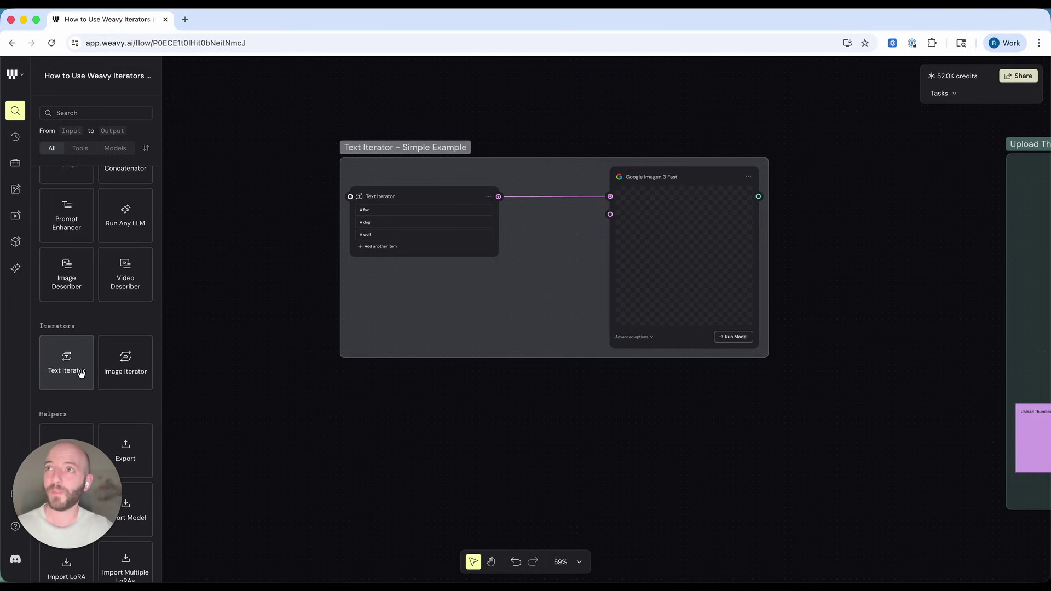
Add an empty Text Iterator and an empty Image Iterator (found by searching 'ite') below the example group.
left_click_drag(77, 370, 351, 453)
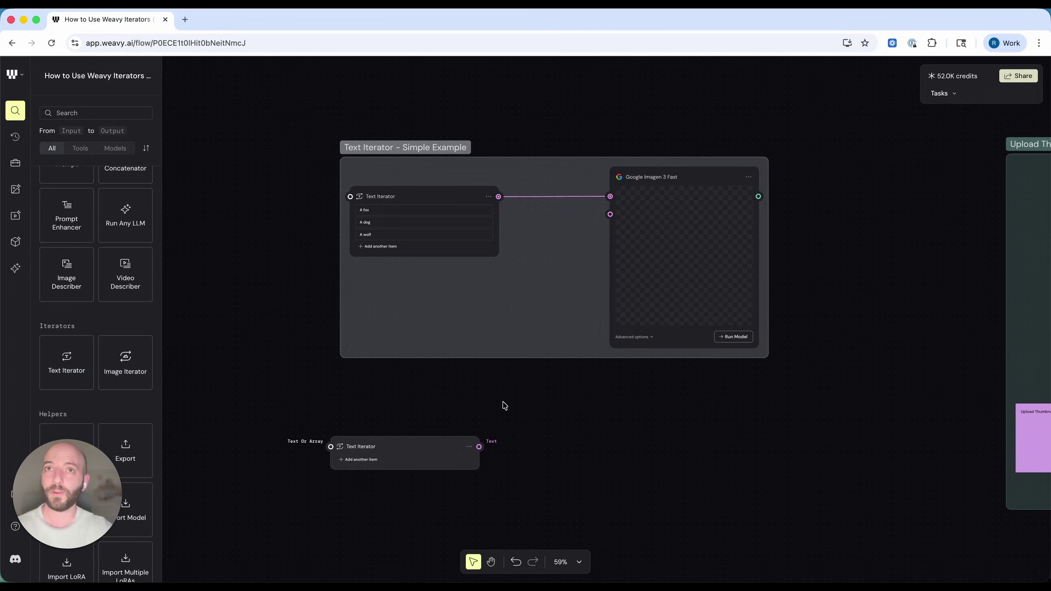
scroll(505, 406, "down", 2)
double_click(573, 422)
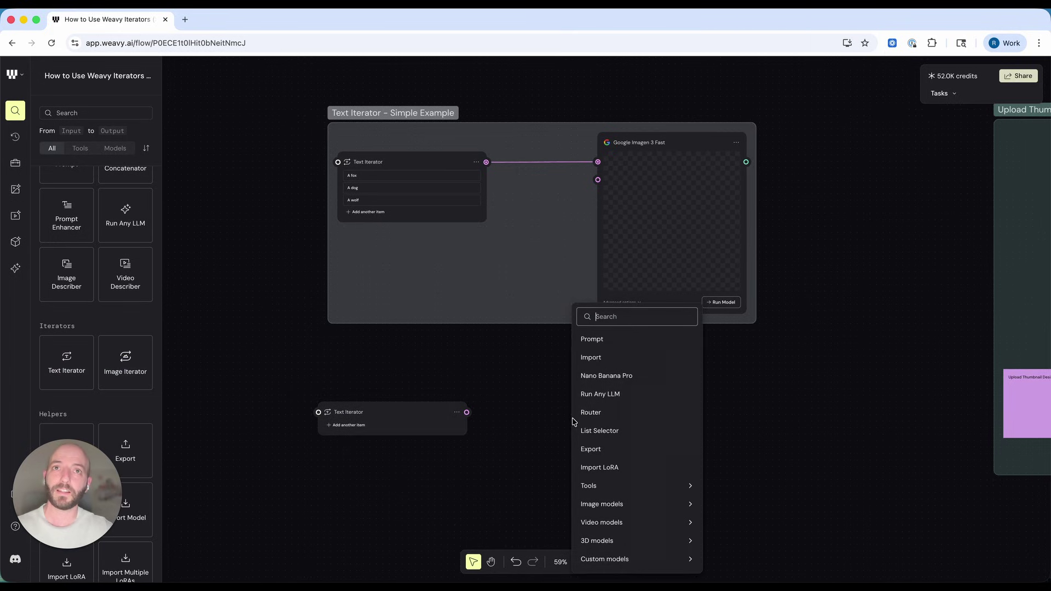
type("ite")
key("Down")
key("Down")
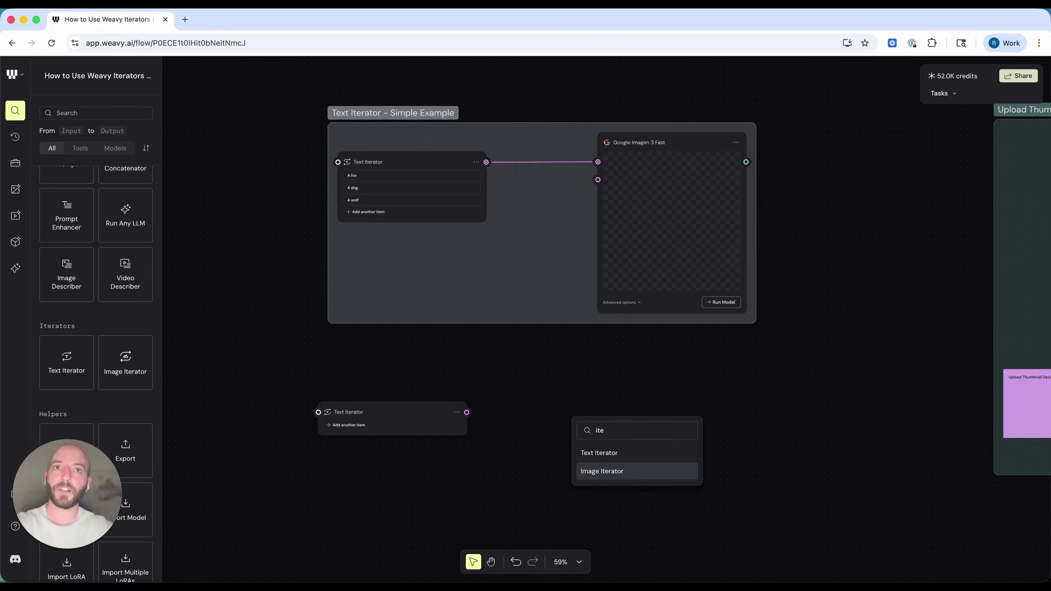
key("Return")
left_click_drag(573, 416, 544, 413)
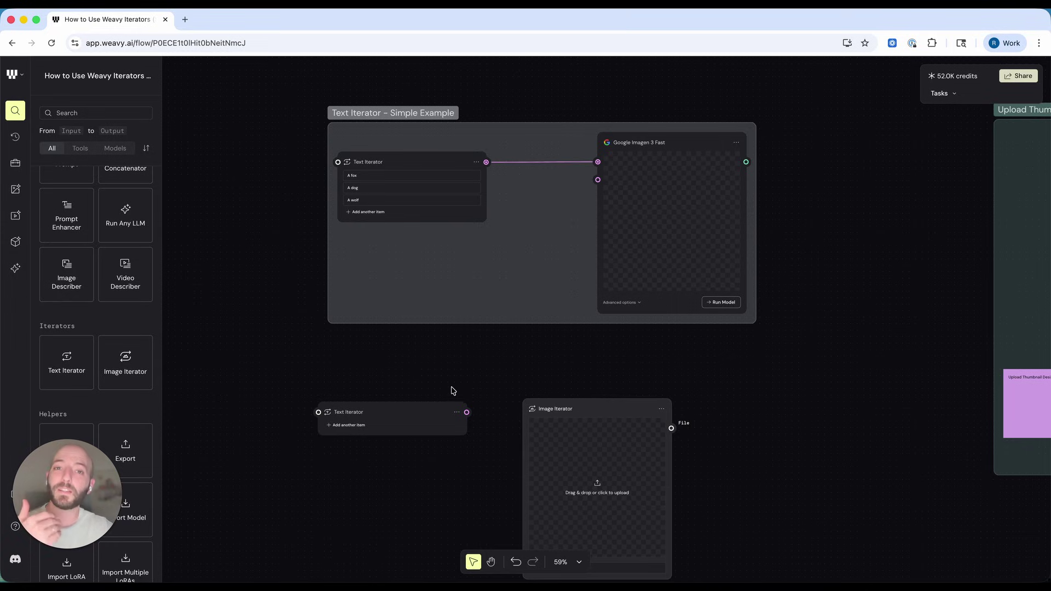
scroll(467, 392, "down", 2)
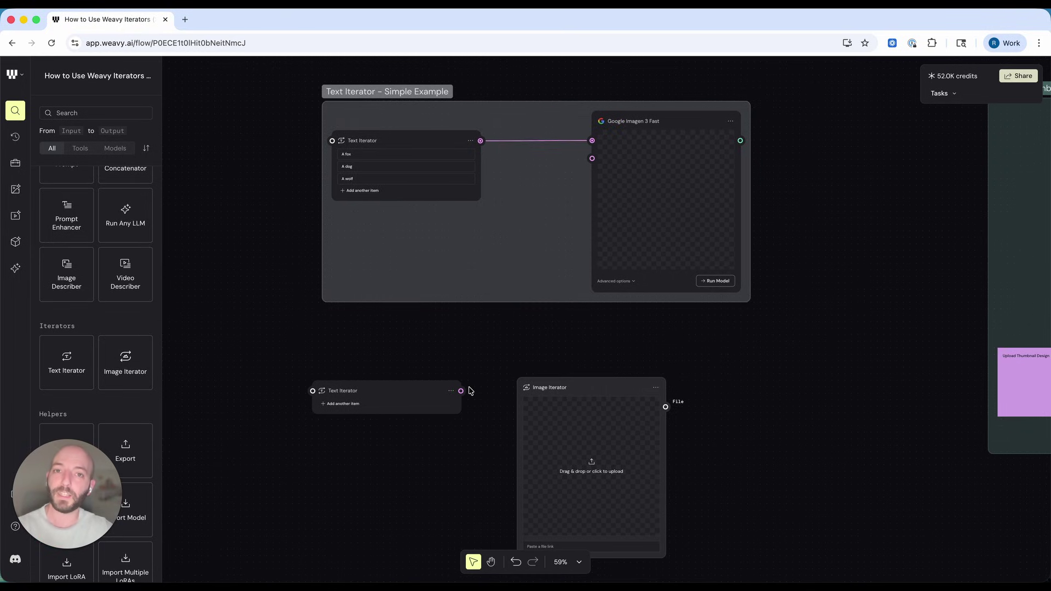
scroll(381, 490, "up", 5)
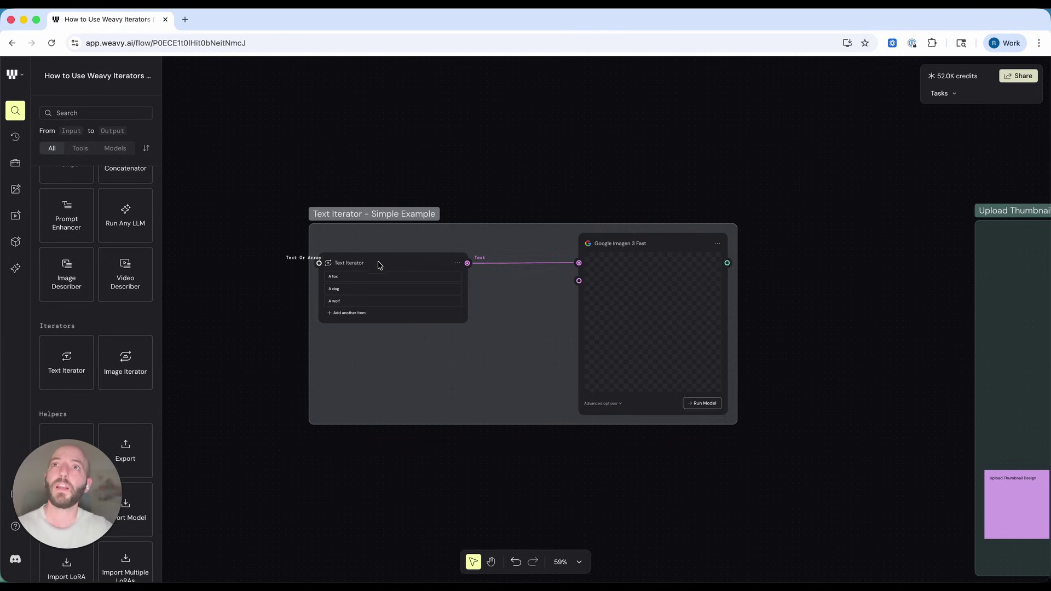
Add 'A giraffe' as the fourth Text Iterator item after A fox, A dog and A wolf.
triple_click(347, 277)
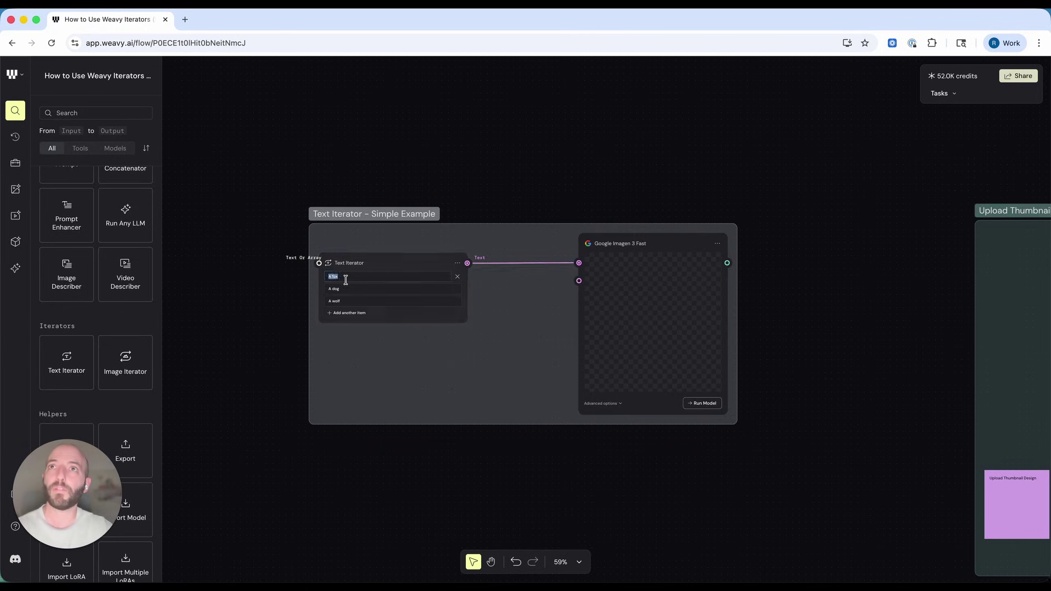
triple_click(349, 288)
triple_click(351, 301)
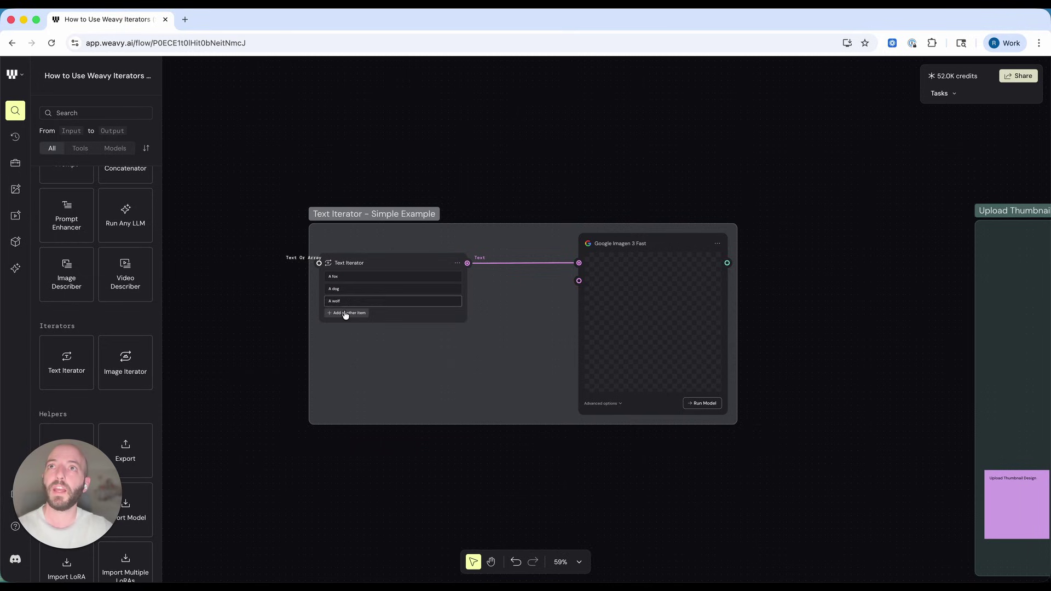
left_click(348, 313)
type("A gira")
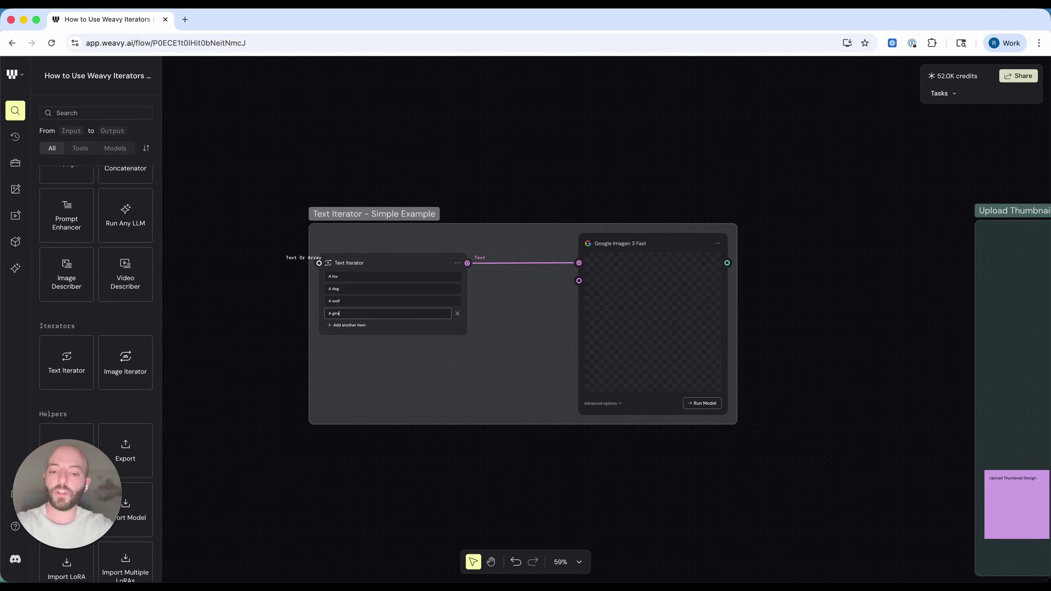
type("ffe")
triple_click(375, 316)
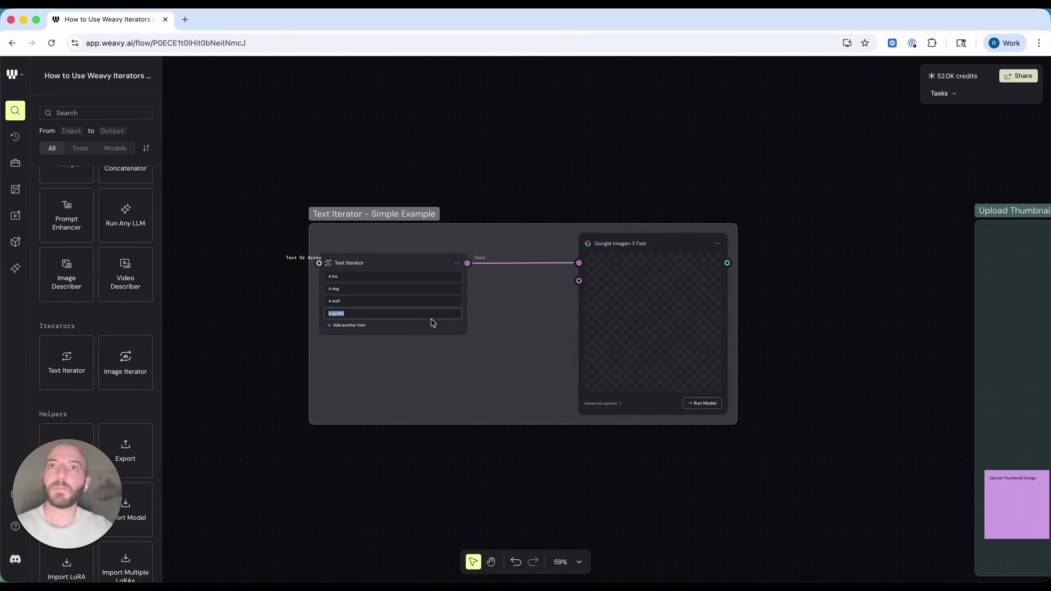
Remove the extra empty fifth item and select the Google Imagen 3 Fast node.
left_click(346, 328)
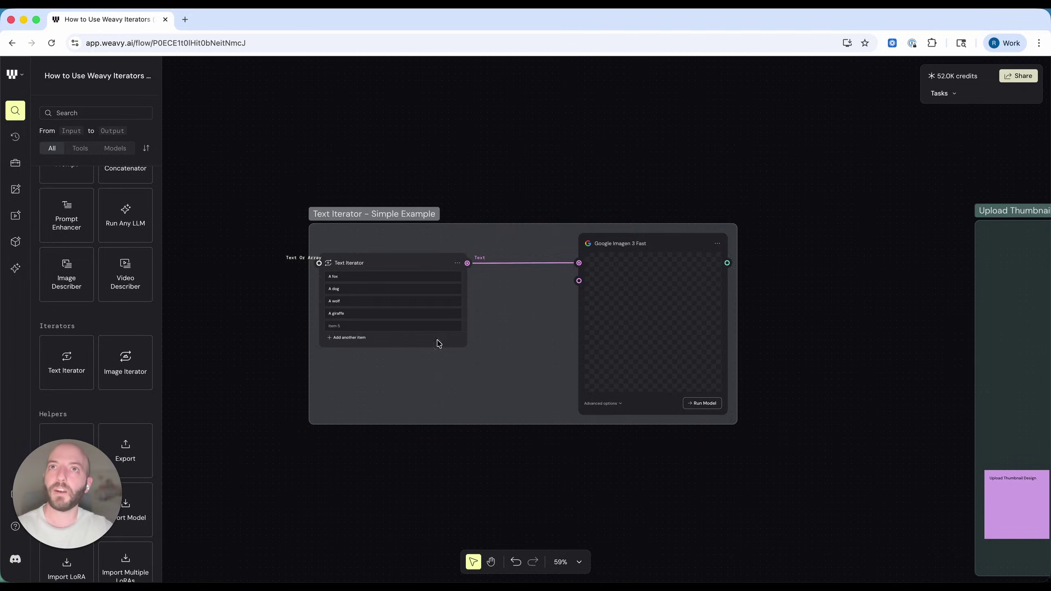
left_click(458, 327)
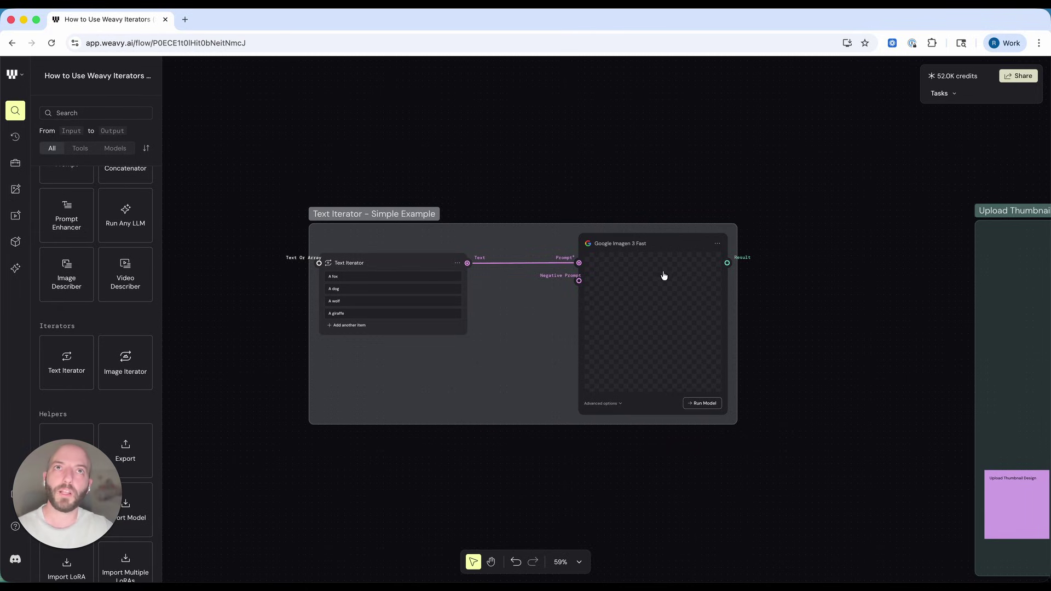
left_click(655, 253)
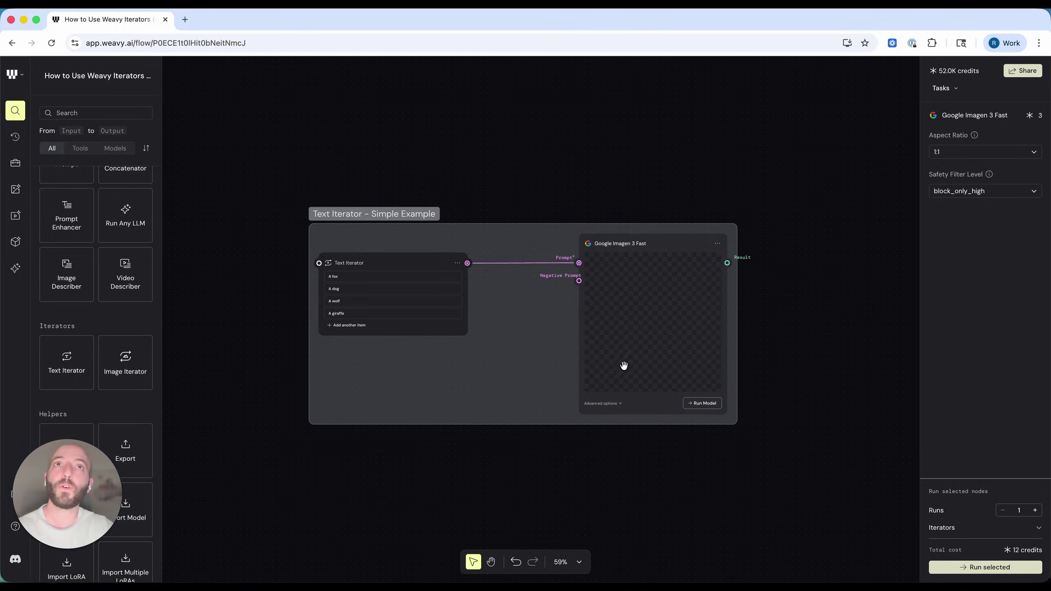
Run Google Imagen 3 Fast over all four iterator items.
left_click(408, 279)
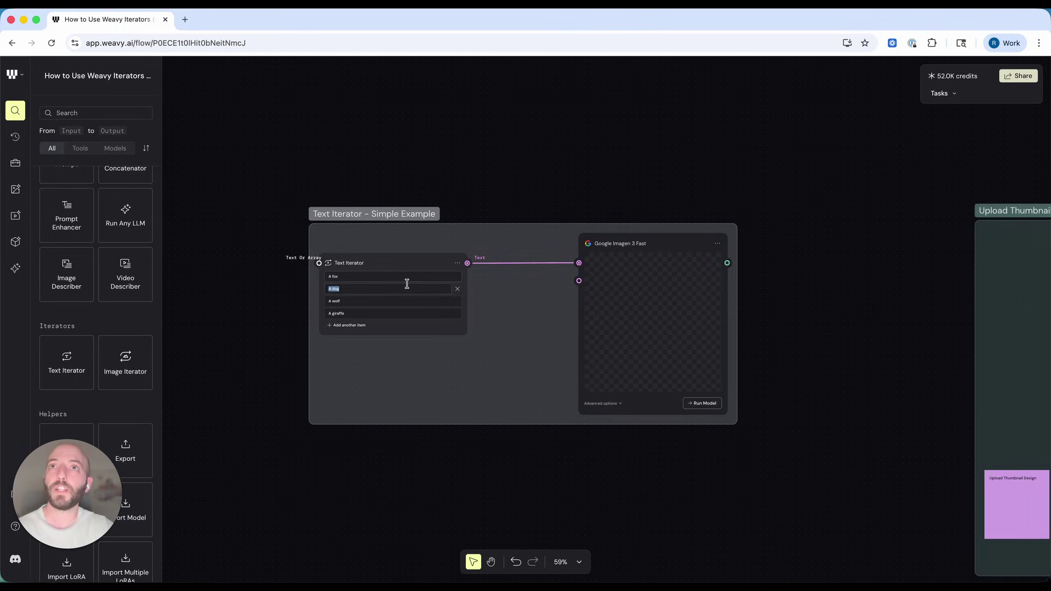
left_click(387, 290)
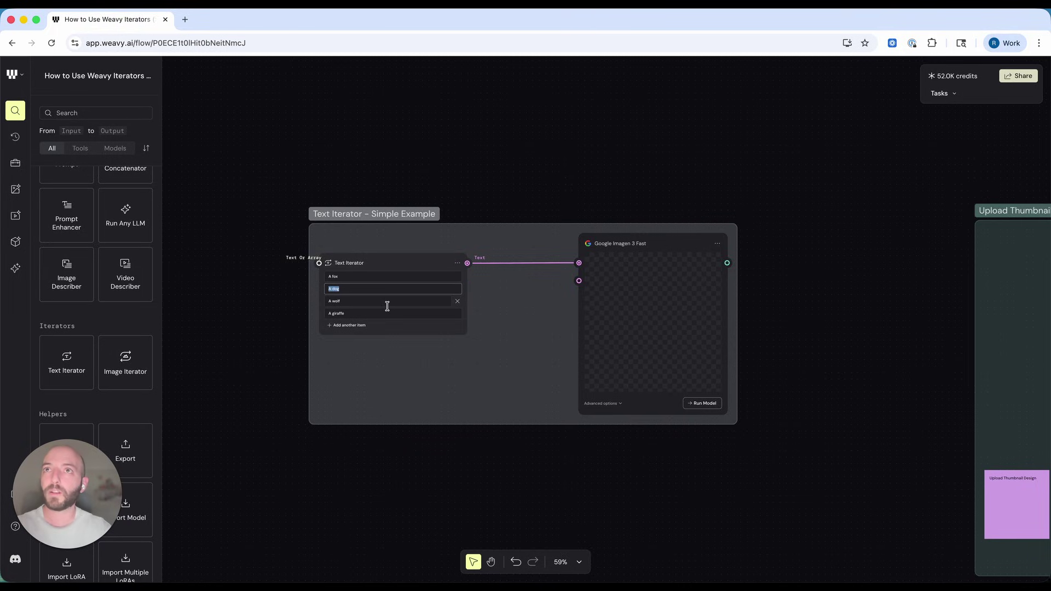
left_click(387, 302)
left_click(387, 314)
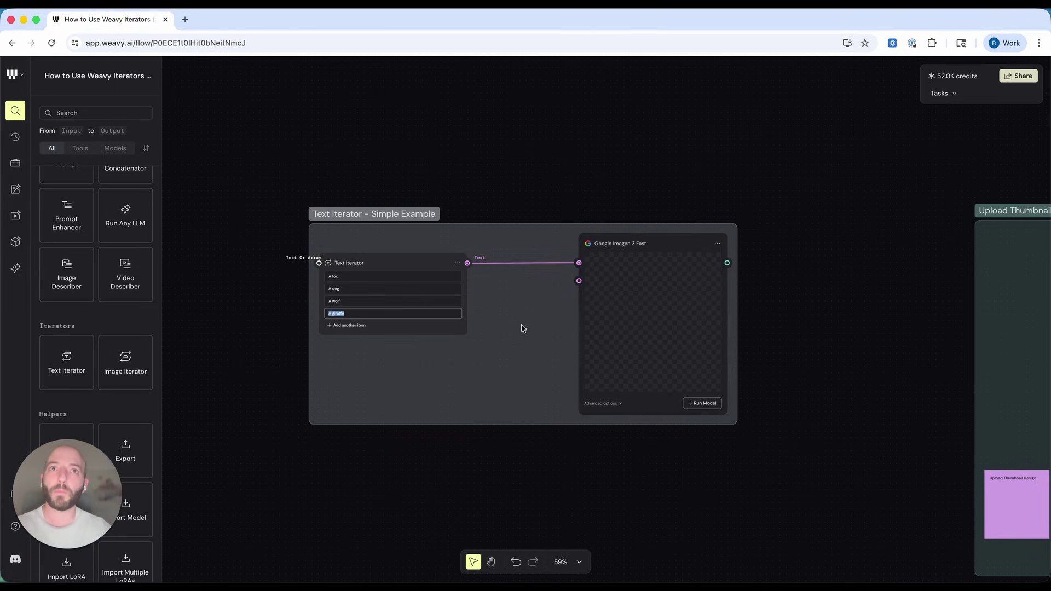
left_click(813, 296)
left_click(665, 245)
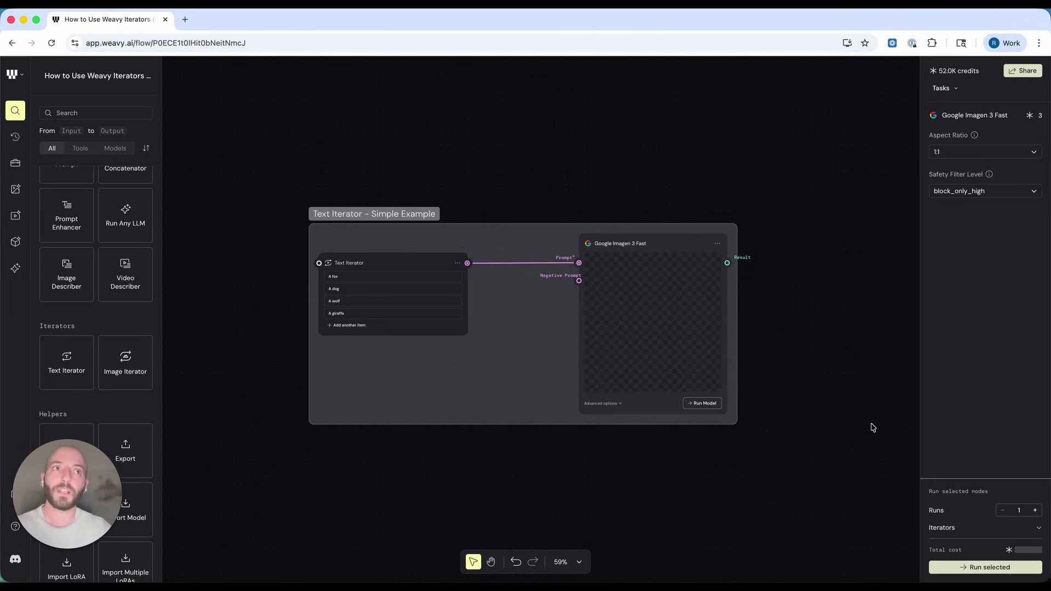
left_click(985, 568)
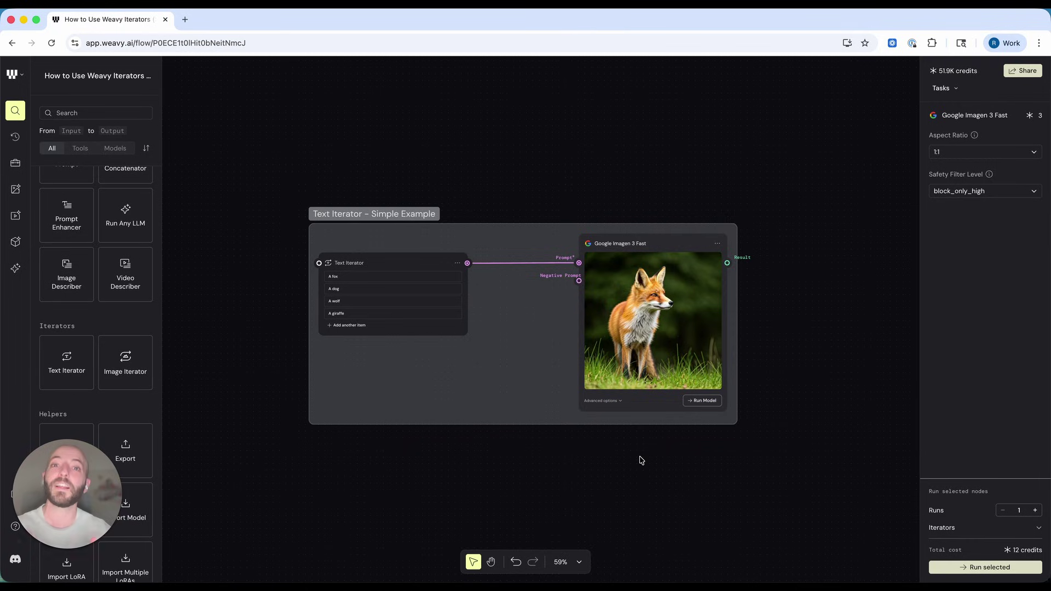
Browse the four generated images (fox, dog, wolf, giraffe), then deselect the Imagen node.
mouse_move(646, 326)
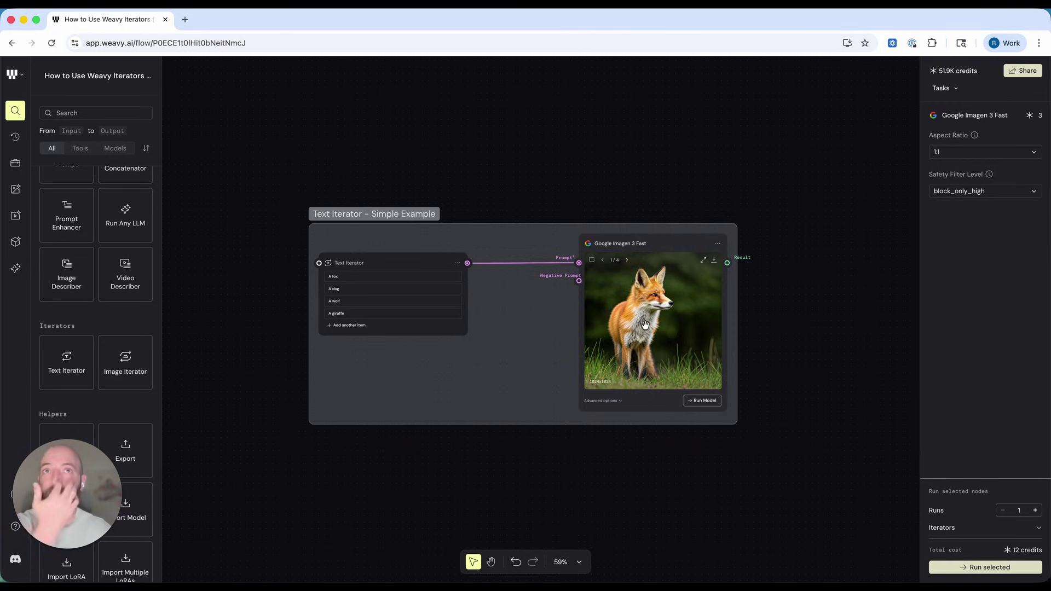
left_click(627, 261)
left_click(627, 262)
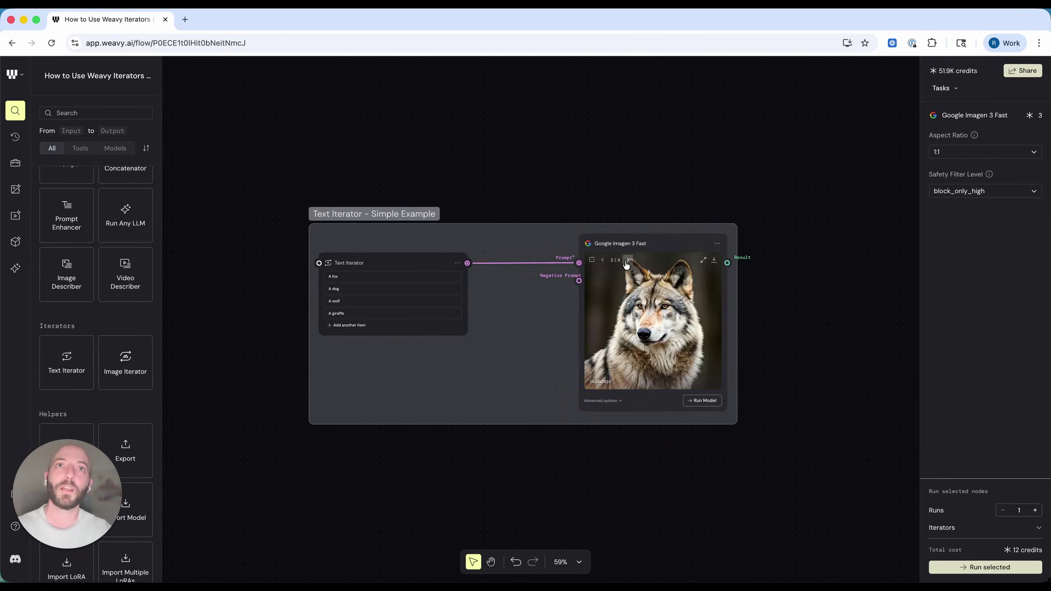
left_click(628, 261)
left_click(603, 260)
left_click(602, 261)
left_click(602, 260)
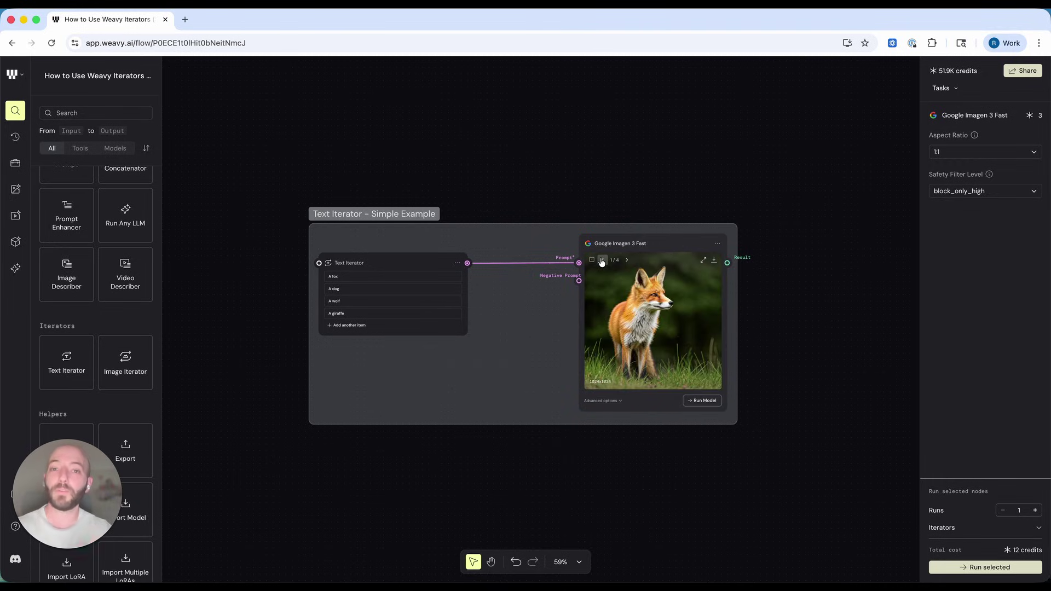
left_click(628, 261)
left_click(627, 260)
left_click(628, 261)
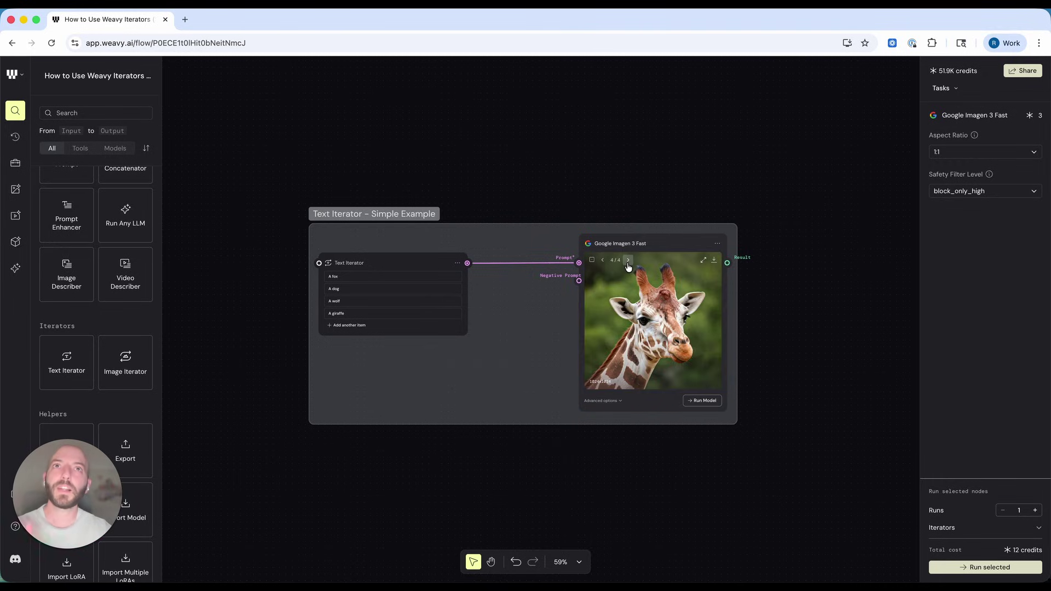
left_click(383, 262)
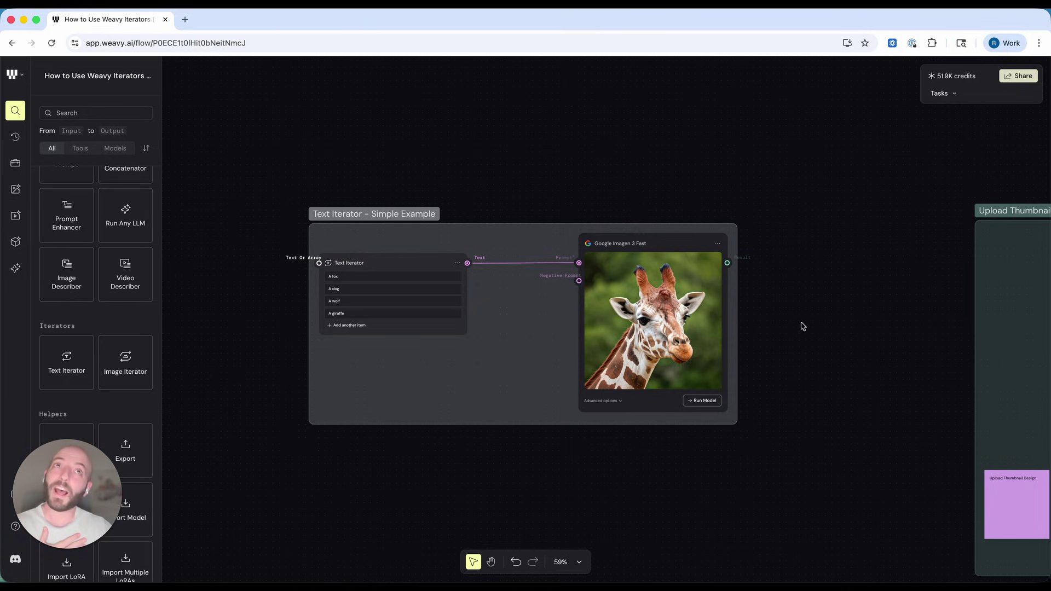
Zoom out to survey the canvas, then zoom into the Upload Thumbnail Design group.
scroll(801, 327, "down", 5)
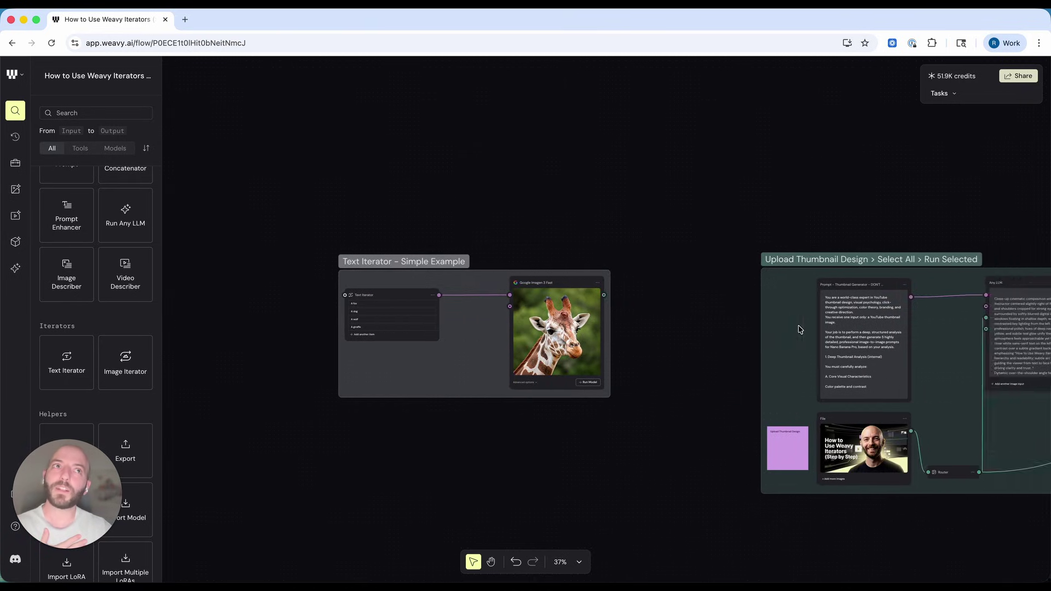
scroll(799, 329, "down", 5)
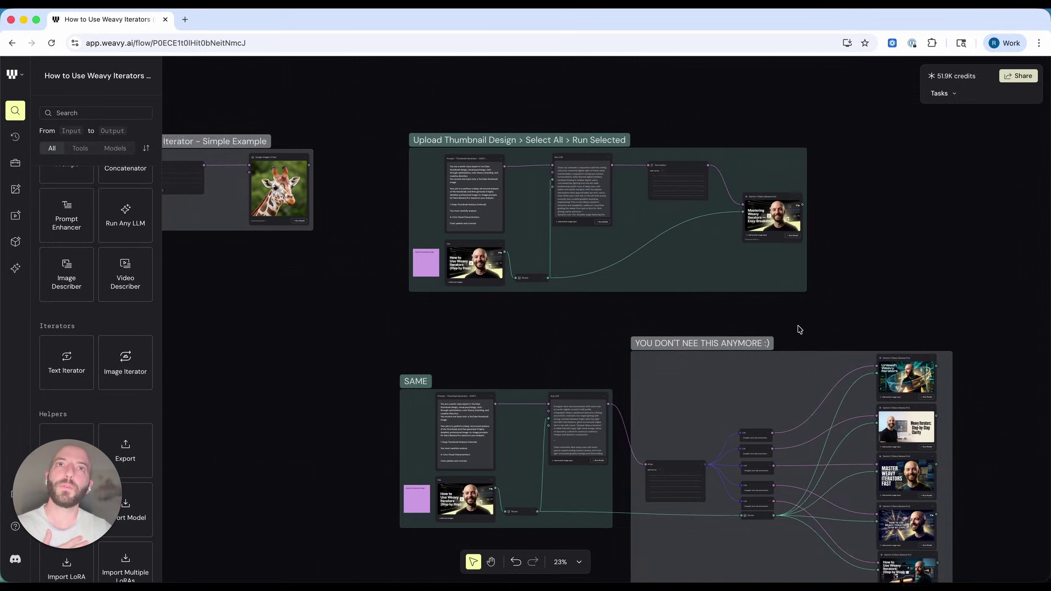
scroll(799, 329, "right", 3)
scroll(799, 329, "down", 2)
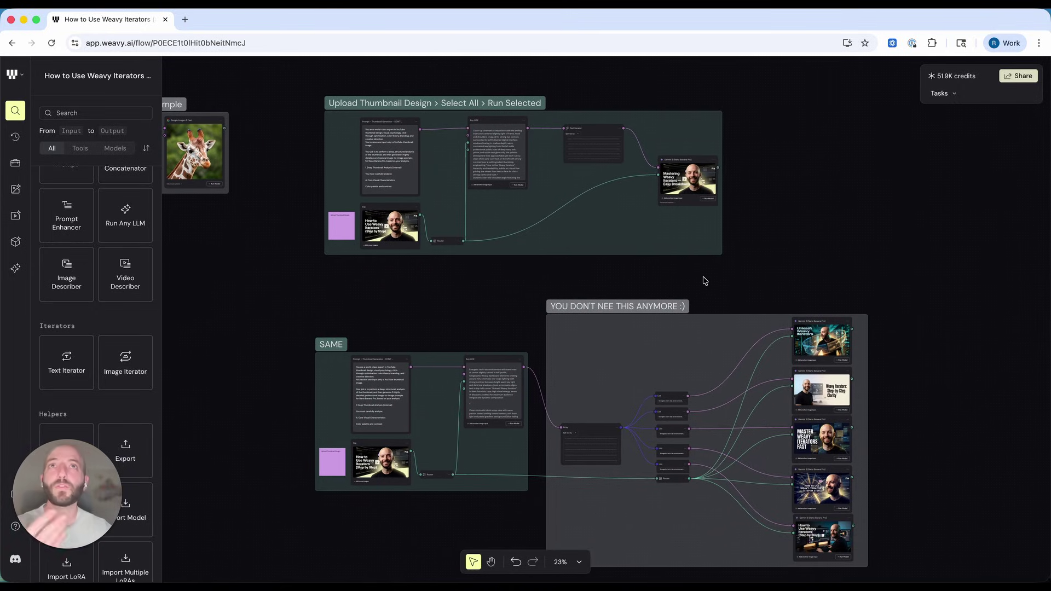
scroll(729, 270, "down", 1)
scroll(728, 270, "right", 1)
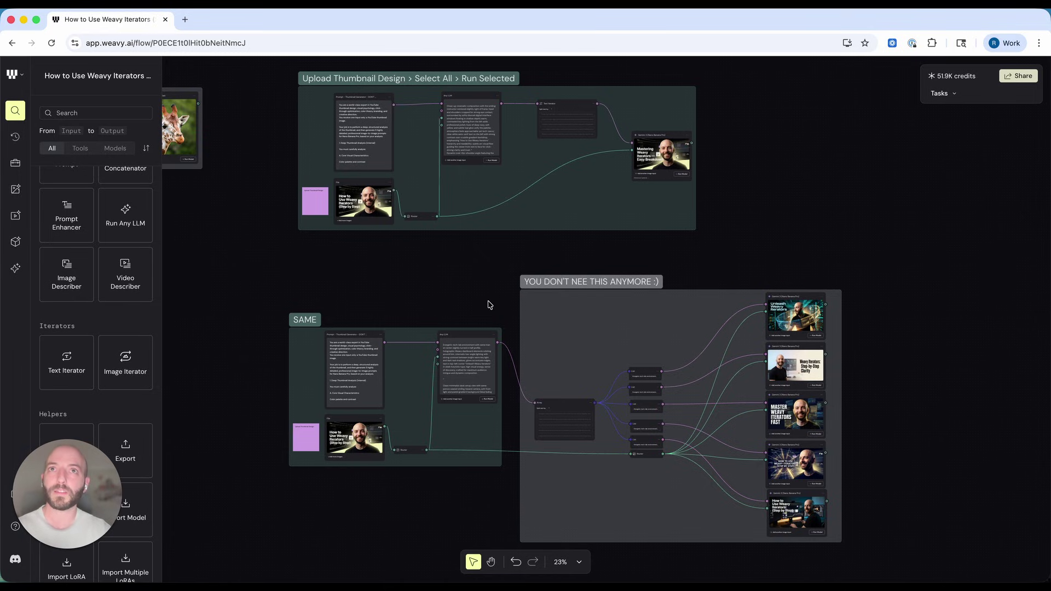
scroll(489, 304, "up", 3)
scroll(489, 304, "up", 3)
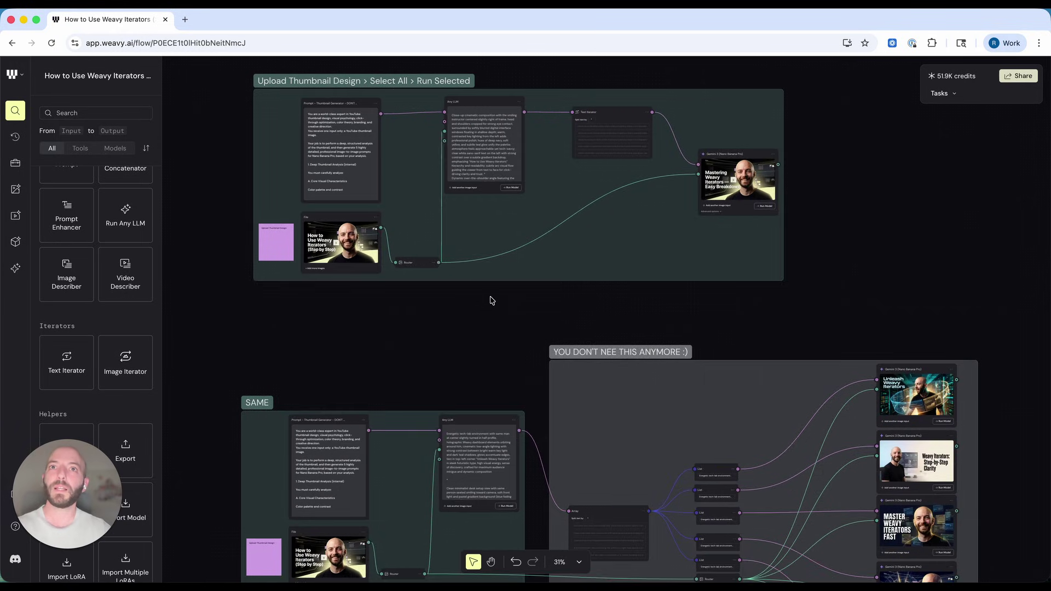
scroll(504, 280, "up", 2)
scroll(518, 256, "up", 5)
scroll(518, 256, "up", 2)
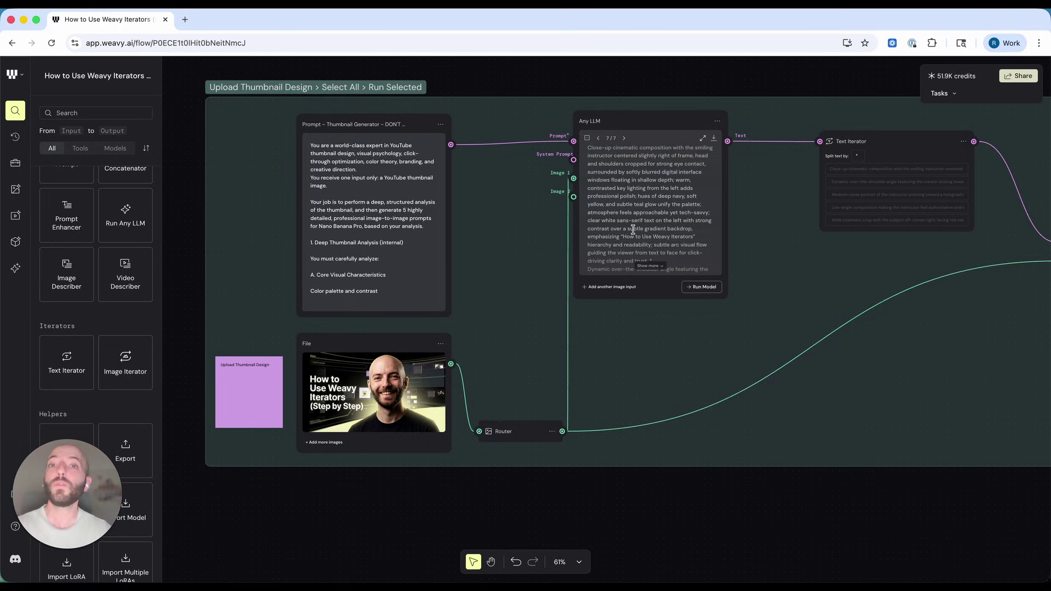
Check the Any LLM node's model settings, then close its panel.
scroll(633, 230, "down", 3)
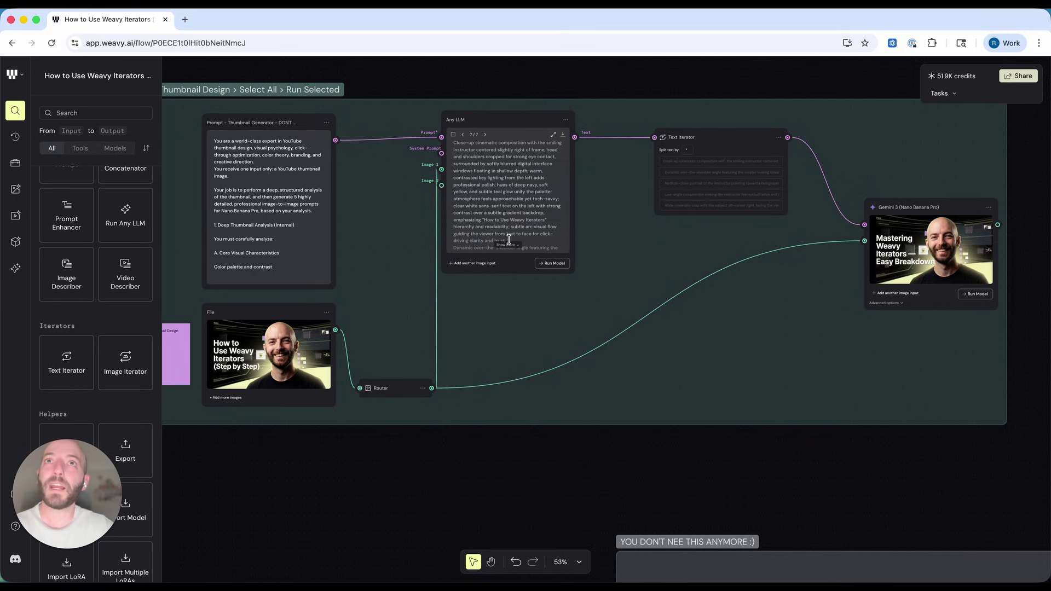
left_click(509, 239)
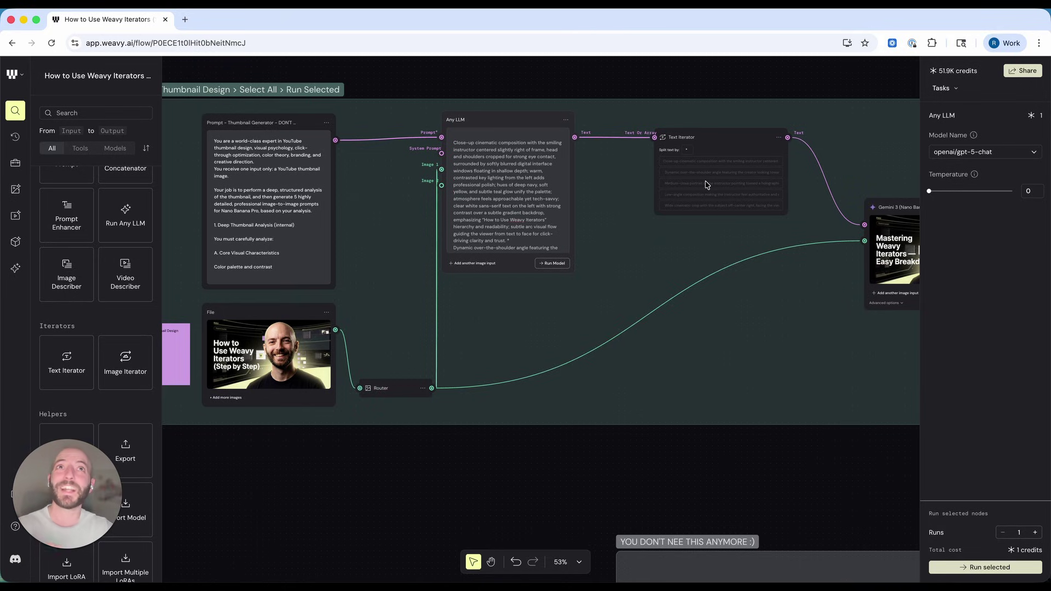
left_click(686, 156)
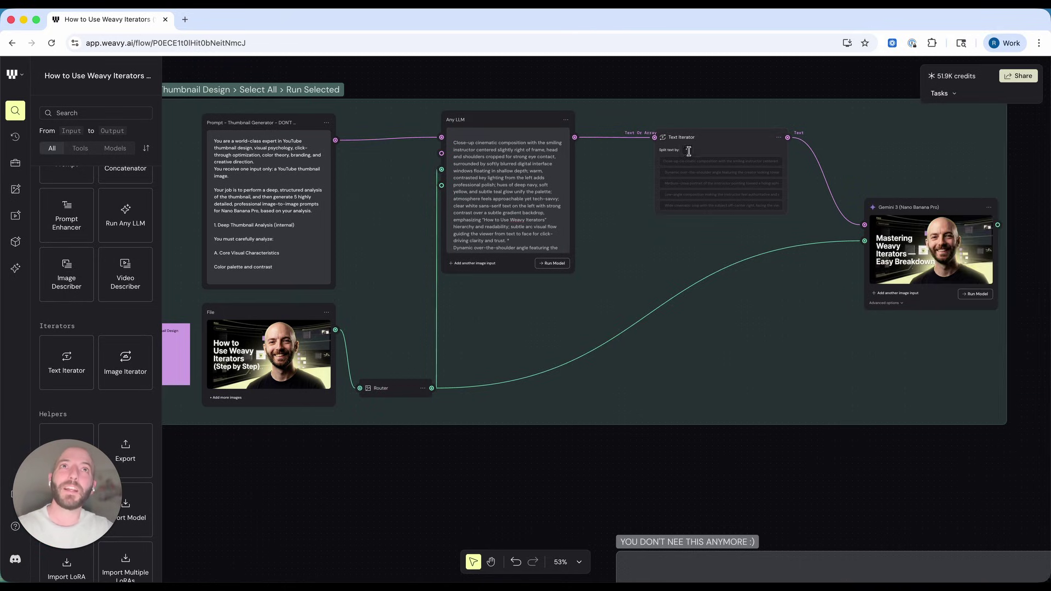
Zoom out and scroll down to the 'YOU DON'T NEE THIS ANYMORE' group.
scroll(690, 151, "up", 5)
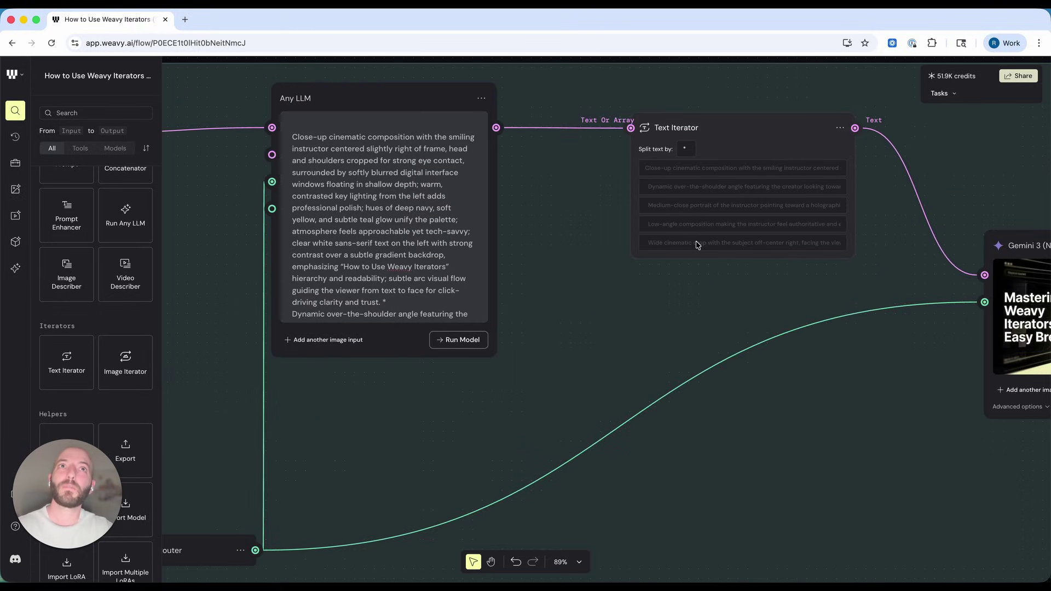
scroll(697, 245, "down", 6)
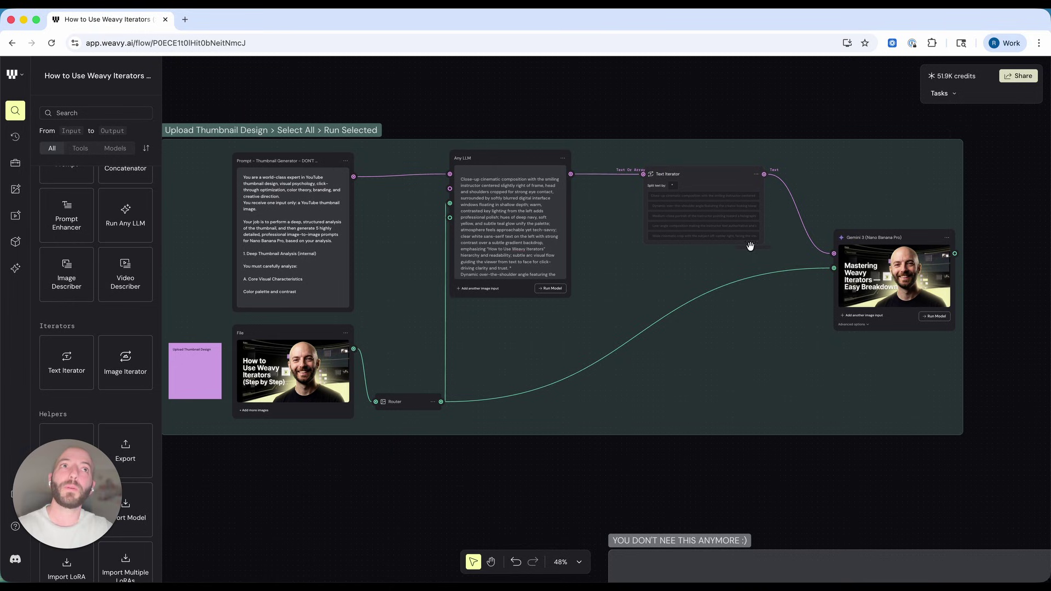
scroll(727, 431, "down", 2)
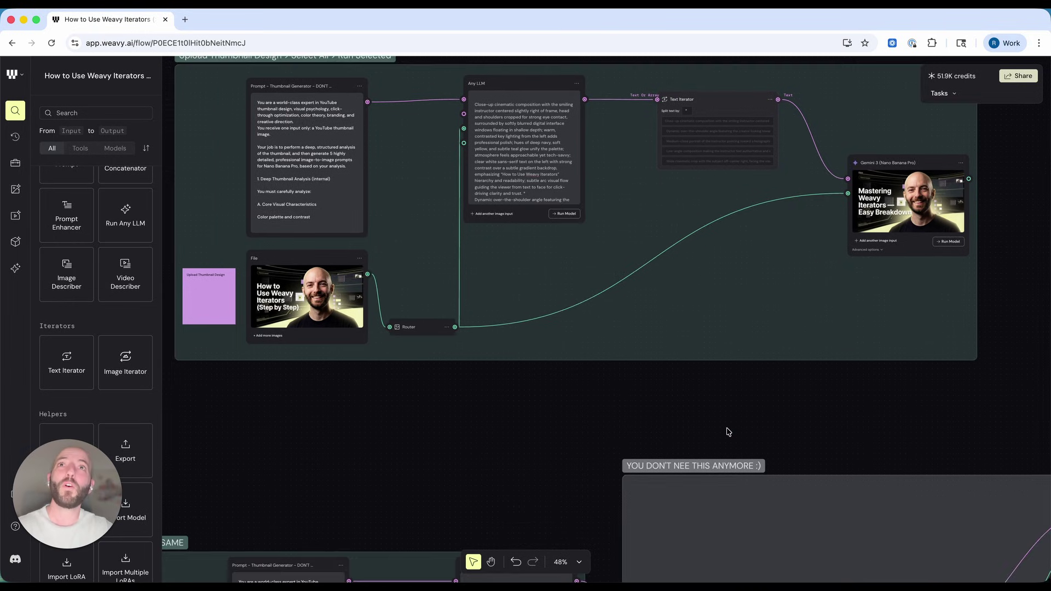
scroll(728, 432, "down", 2)
scroll(728, 431, "down", 3)
scroll(729, 431, "up", 3)
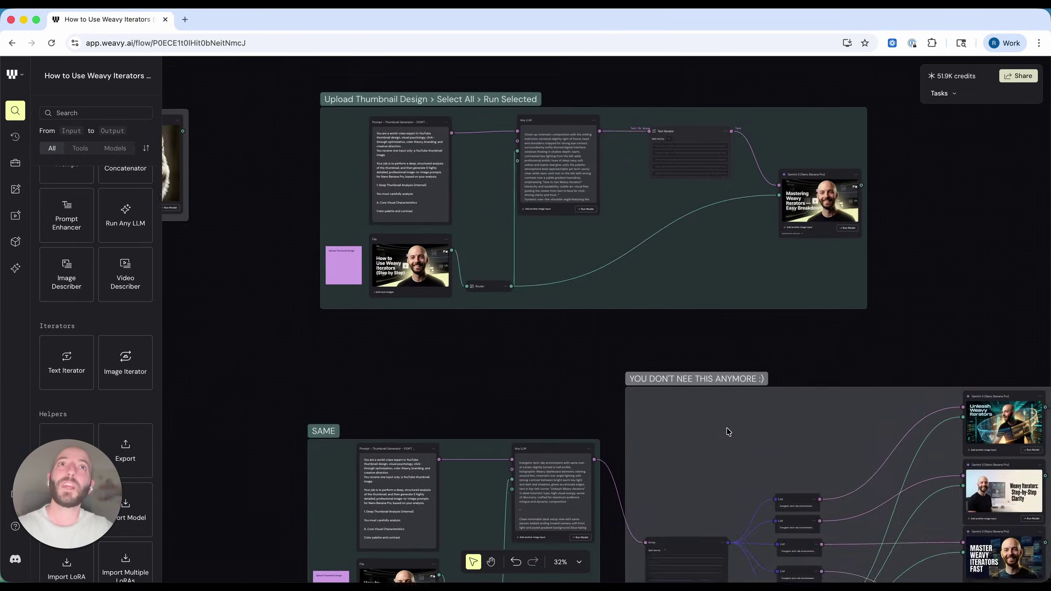
Pan through the older group with its five separate Gemini thumbnail outputs.
scroll(821, 446, "down", 5)
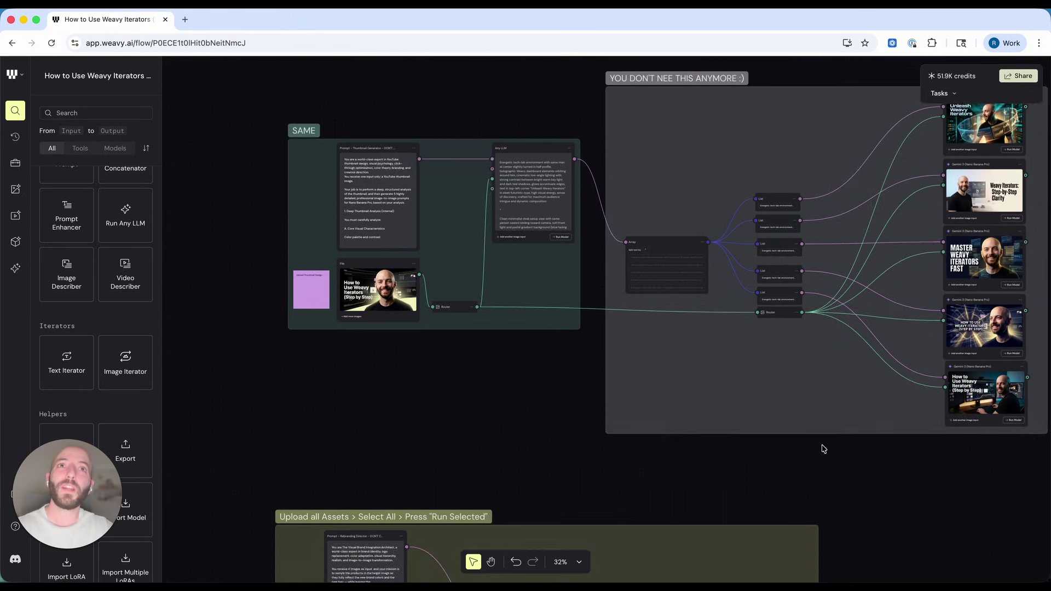
scroll(822, 447, "up", 4)
scroll(361, 491, "left", 4)
scroll(361, 492, "up", 1)
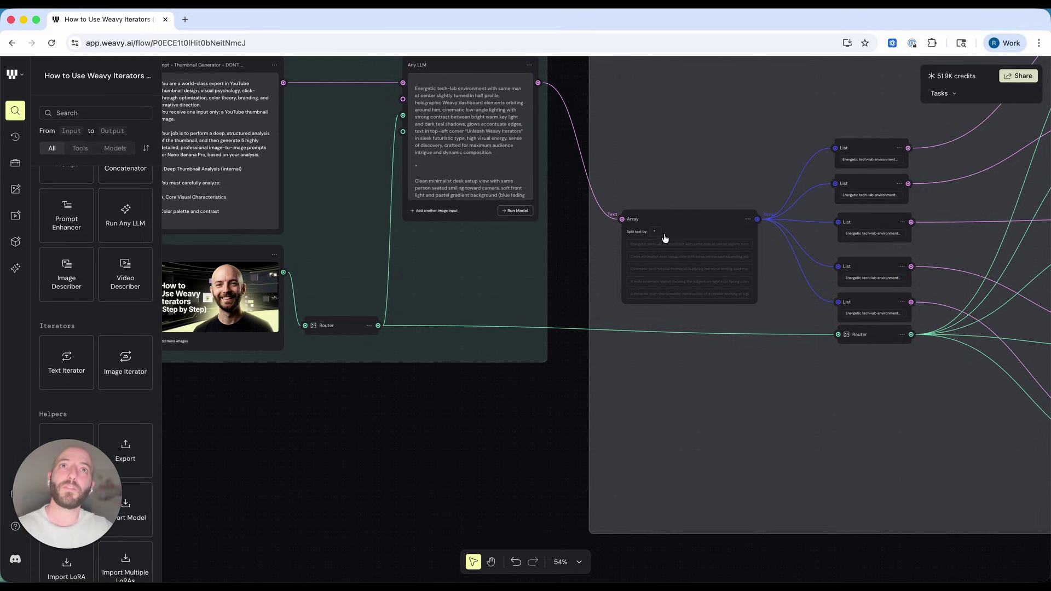
scroll(544, 396, "right", 4)
scroll(544, 395, "up", 2)
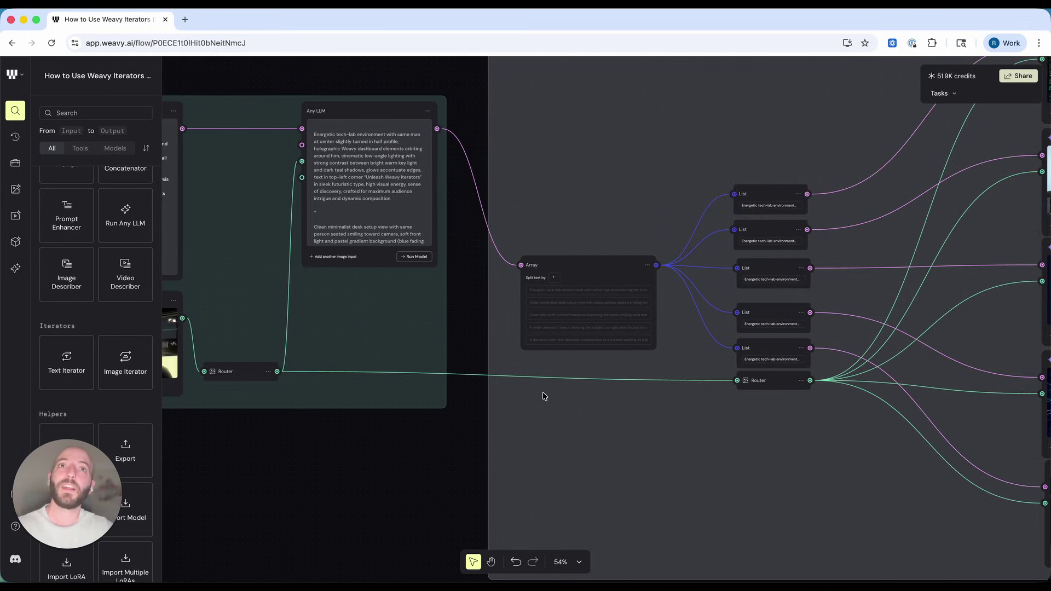
scroll(455, 442, "right", 3)
scroll(454, 442, "up", 2)
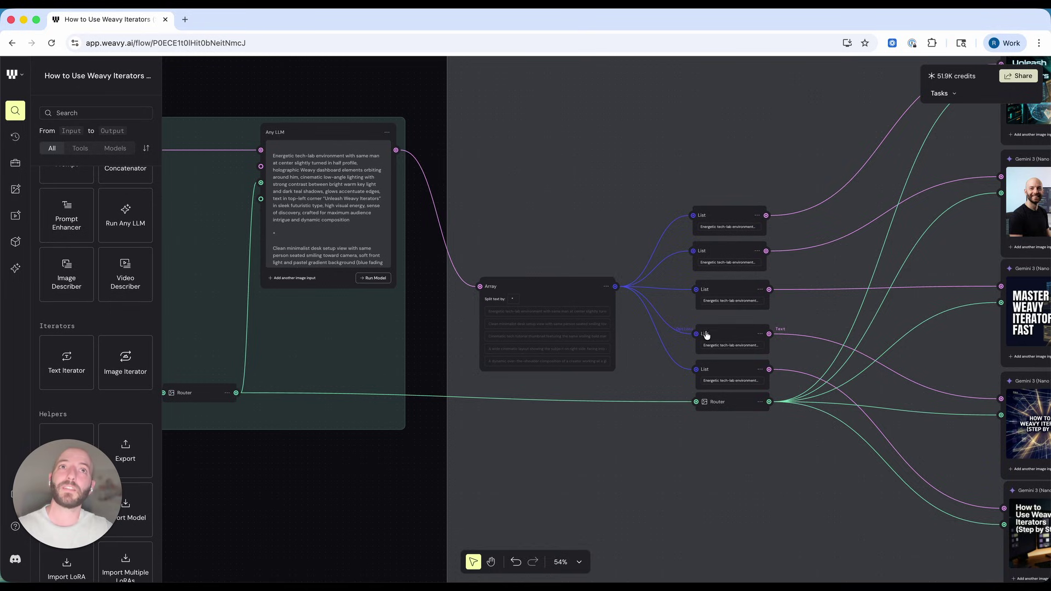
View a List node's item dropdown, dismiss it, and return to the Text Iterator flow.
left_click(729, 233)
left_click(406, 470)
scroll(407, 470, "right", 10)
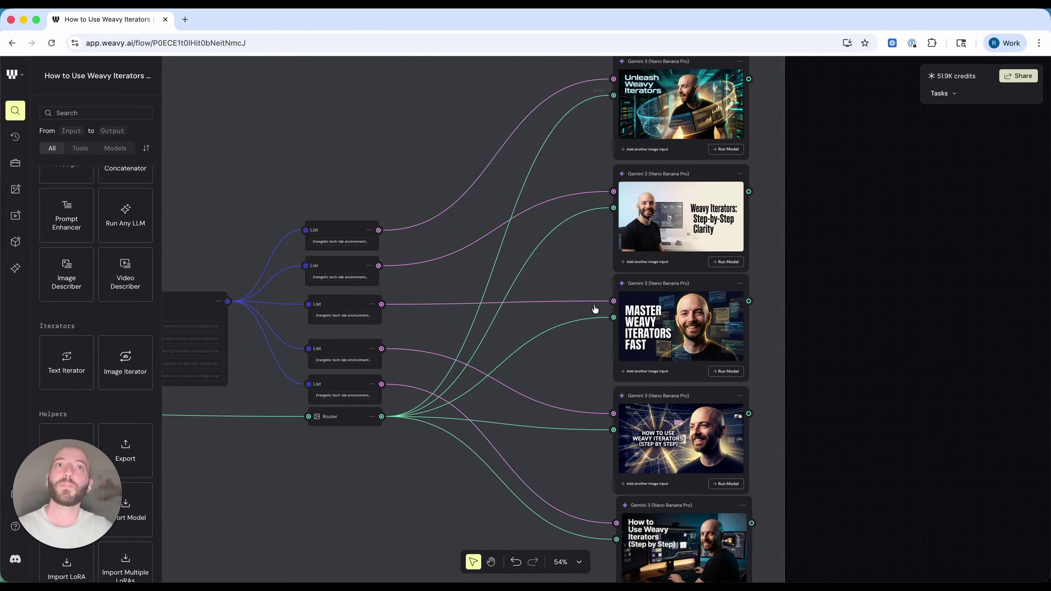
mouse_move(664, 334)
scroll(664, 334, "down", 5)
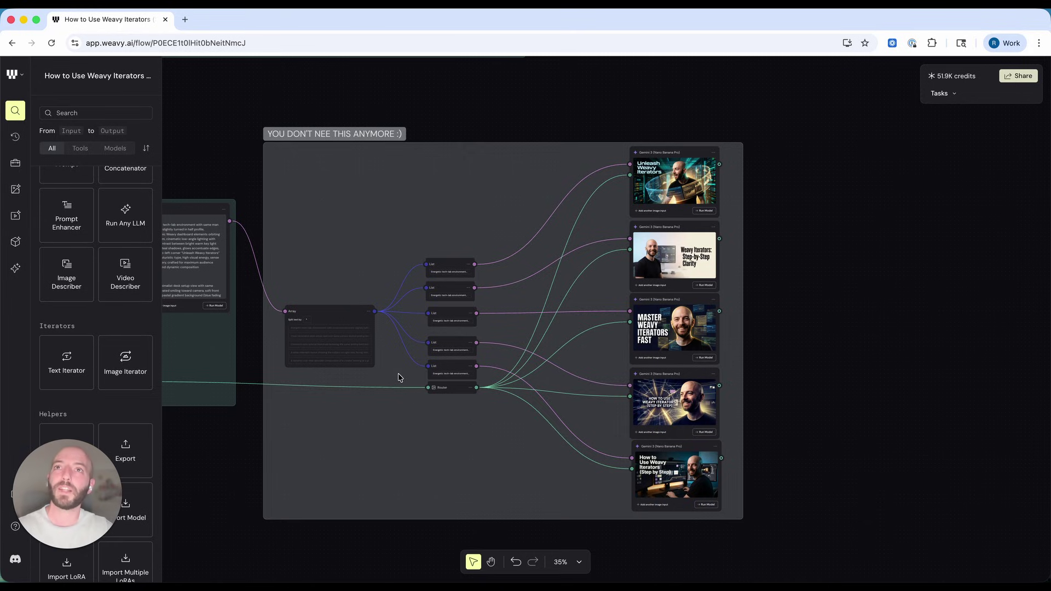
scroll(512, 117, "up", 10)
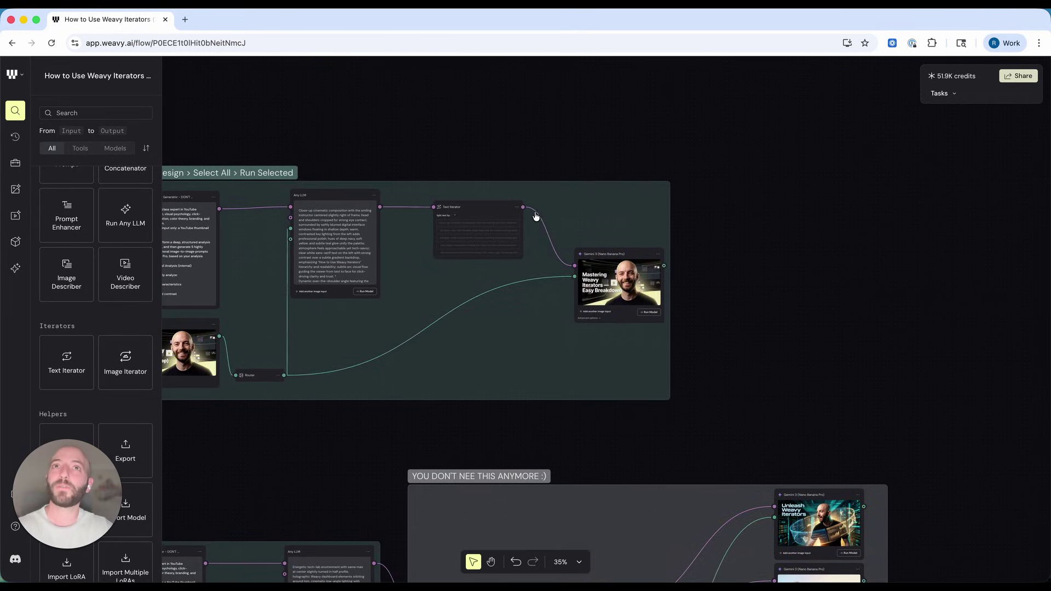
Box-select the whole thumbnail flow: 80 credits for 15 Gemini 3 generations plus one Any LLM call.
scroll(549, 233, "left", 5)
scroll(549, 232, "up", 2)
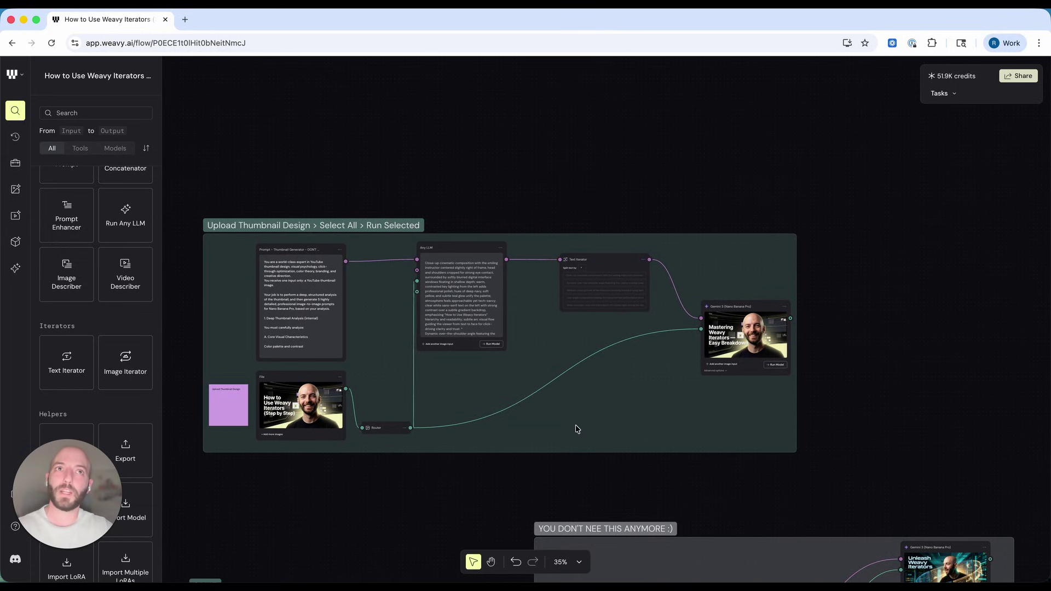
scroll(546, 394, "up", 2)
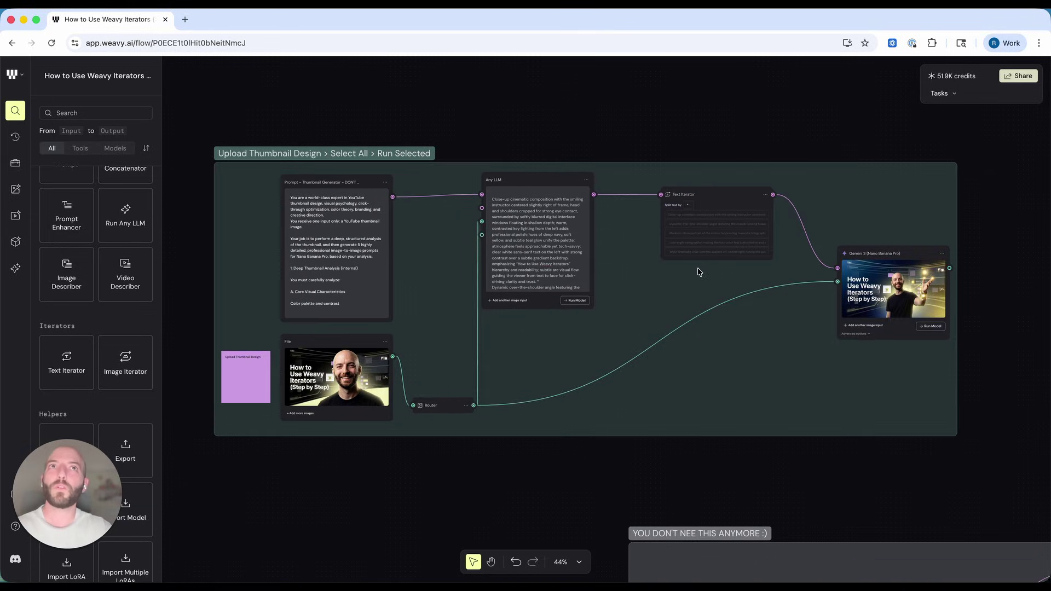
scroll(698, 273, "down", 1)
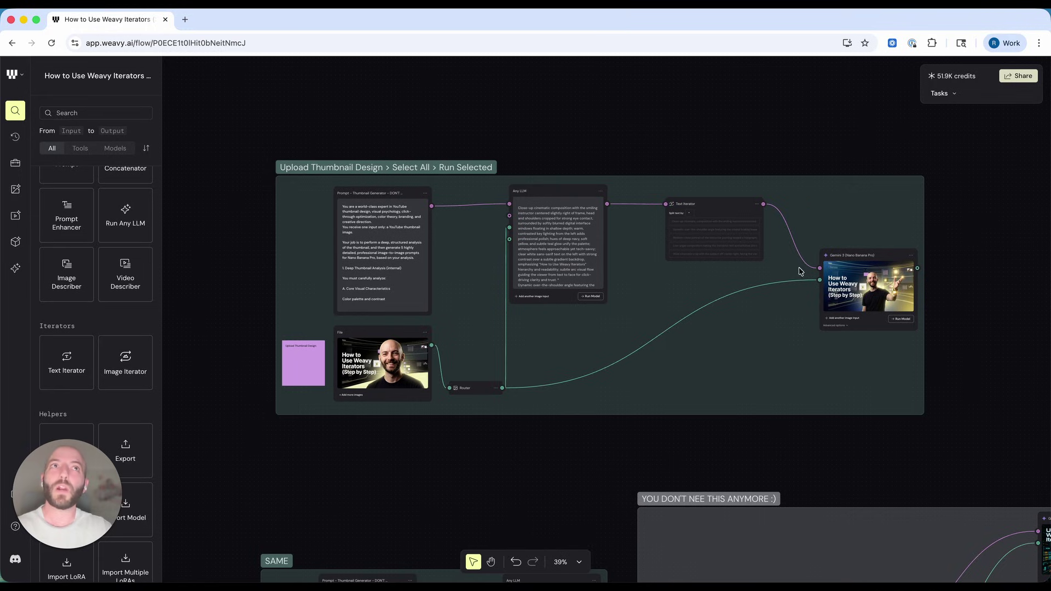
left_click_drag(921, 152, 241, 468)
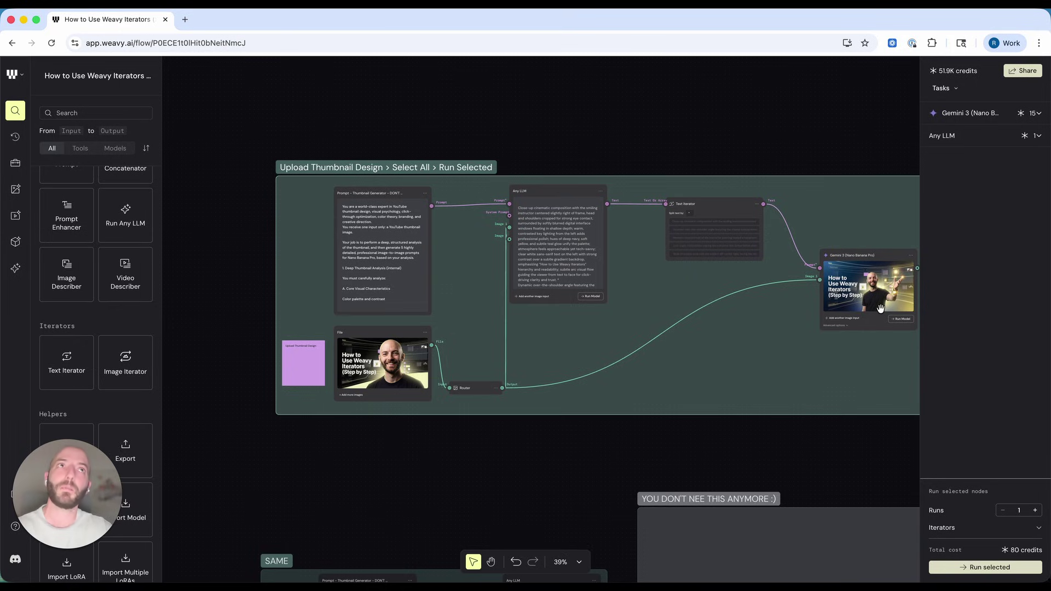
Run the selected thumbnail flow and zoom into the Gemini node to watch its 0/5 progress.
left_click(990, 567)
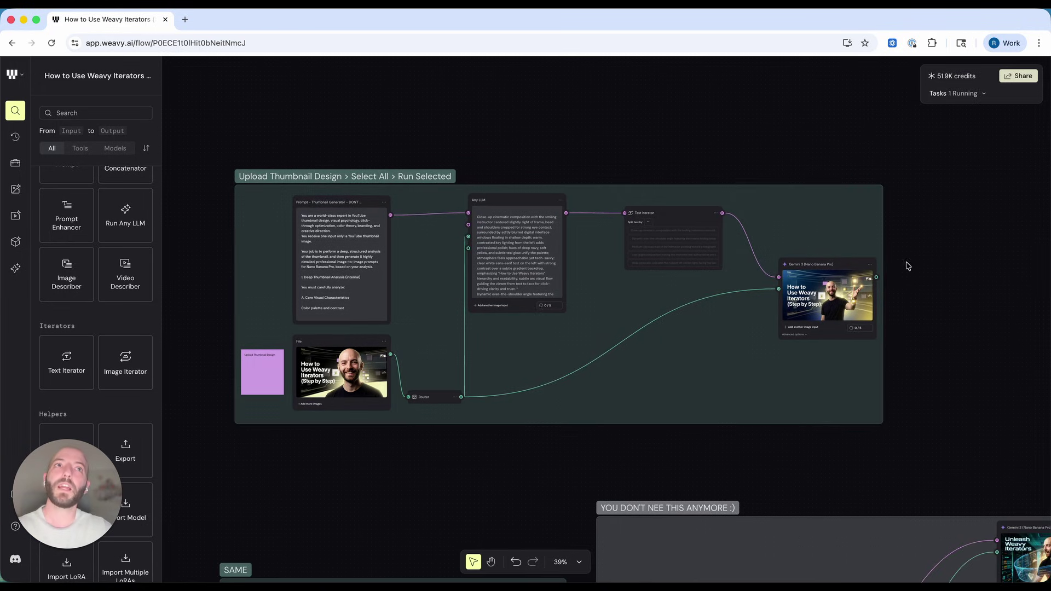
scroll(924, 320, "up", 5)
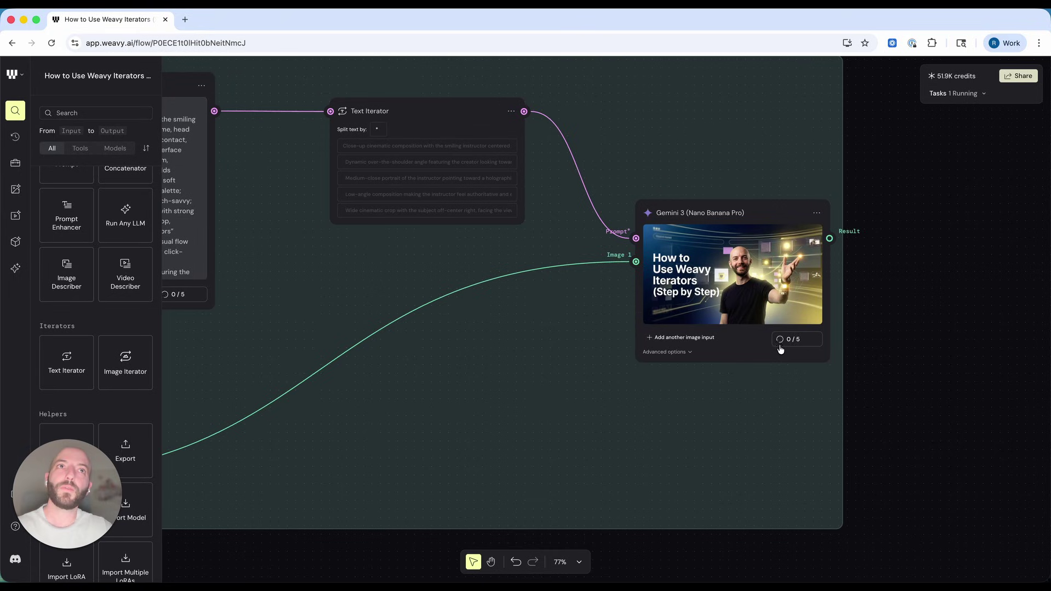
scroll(807, 345, "left", 5)
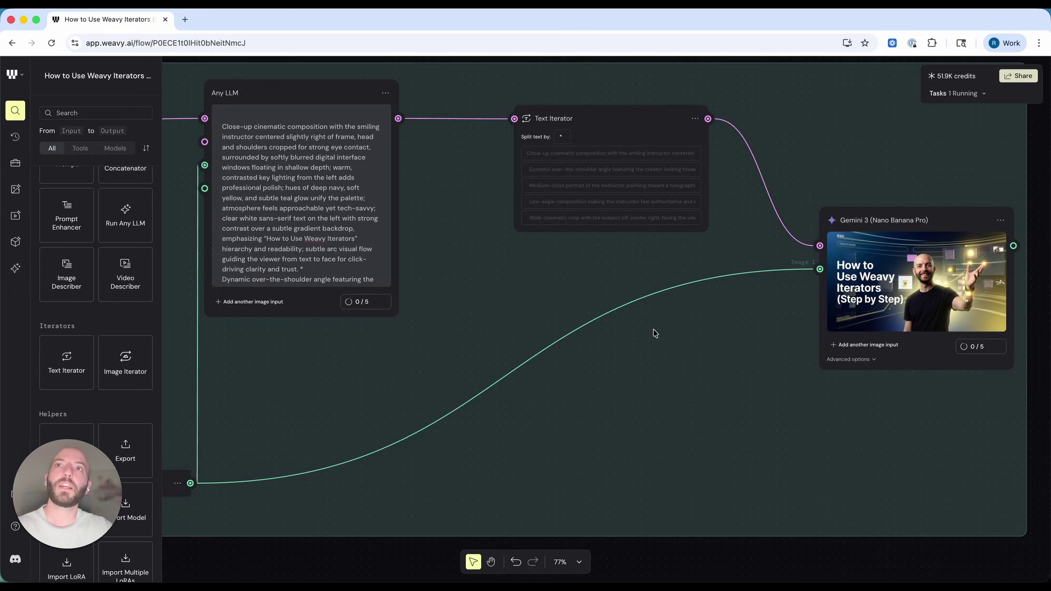
mouse_move(361, 263)
scroll(370, 275, "down", 5)
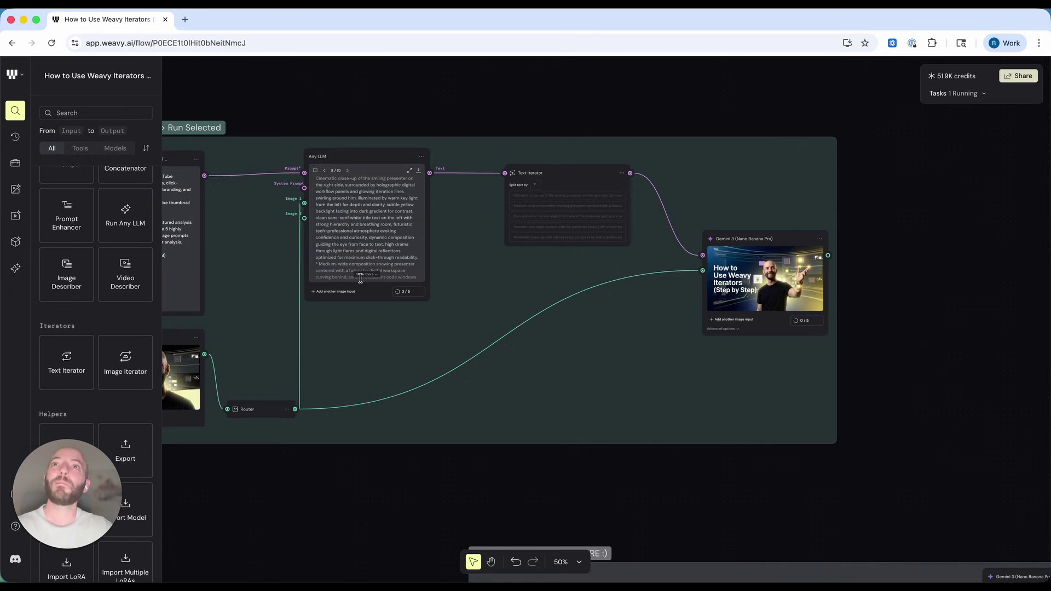
scroll(385, 462, "down", 2)
scroll(383, 459, "left", 3)
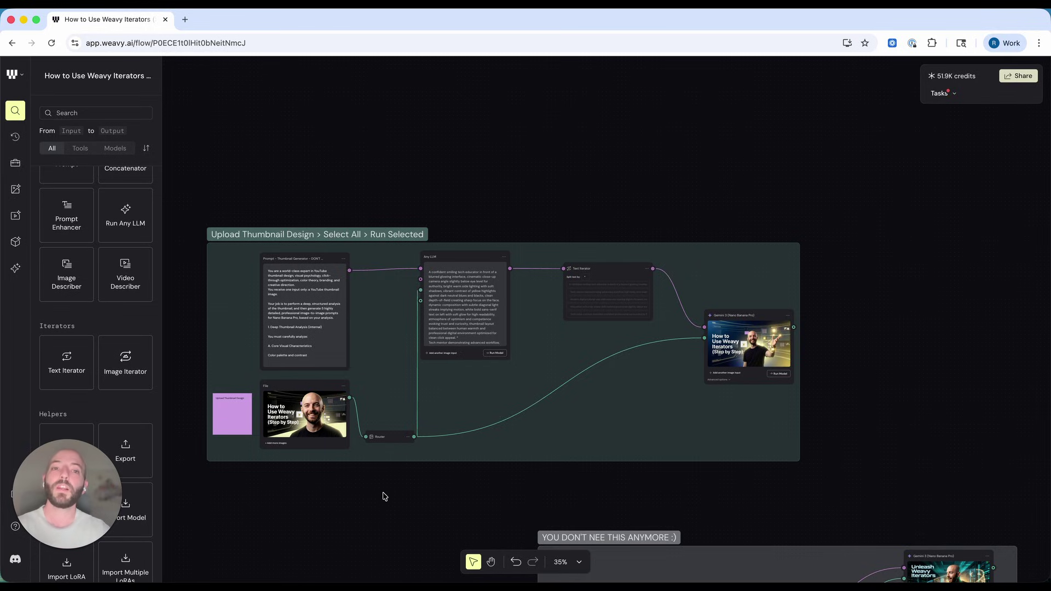
scroll(387, 499, "left", 2)
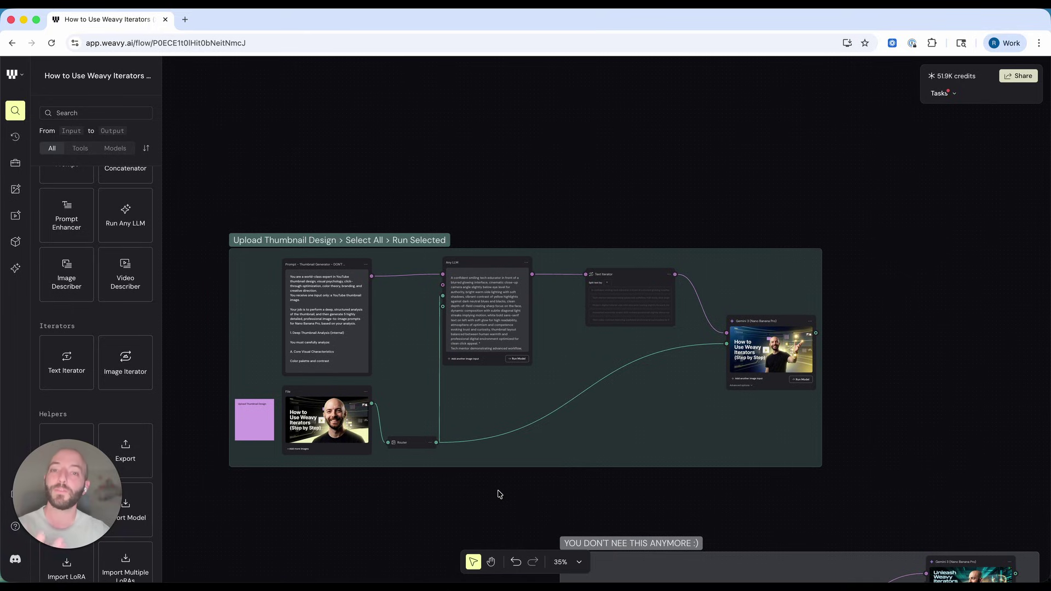
scroll(500, 498, "left", 2)
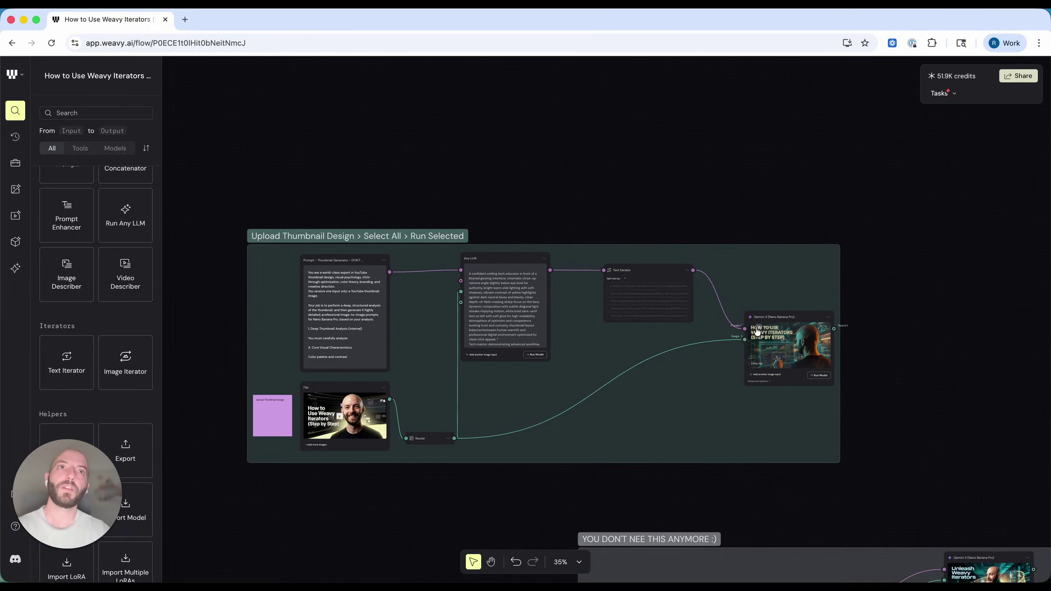
scroll(779, 333, "up", 3)
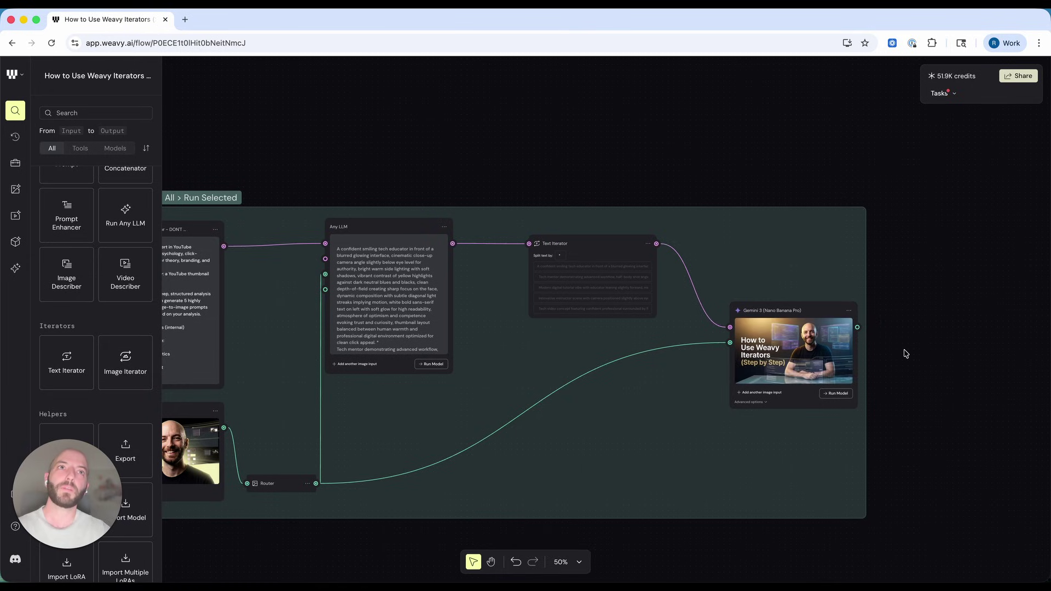
scroll(905, 355, "down", 3)
scroll(906, 353, "down", 2)
Show Image Iterator products singly, stepping back from cap to tote bag, then fit the flow in view.
scroll(906, 354, "down", 10)
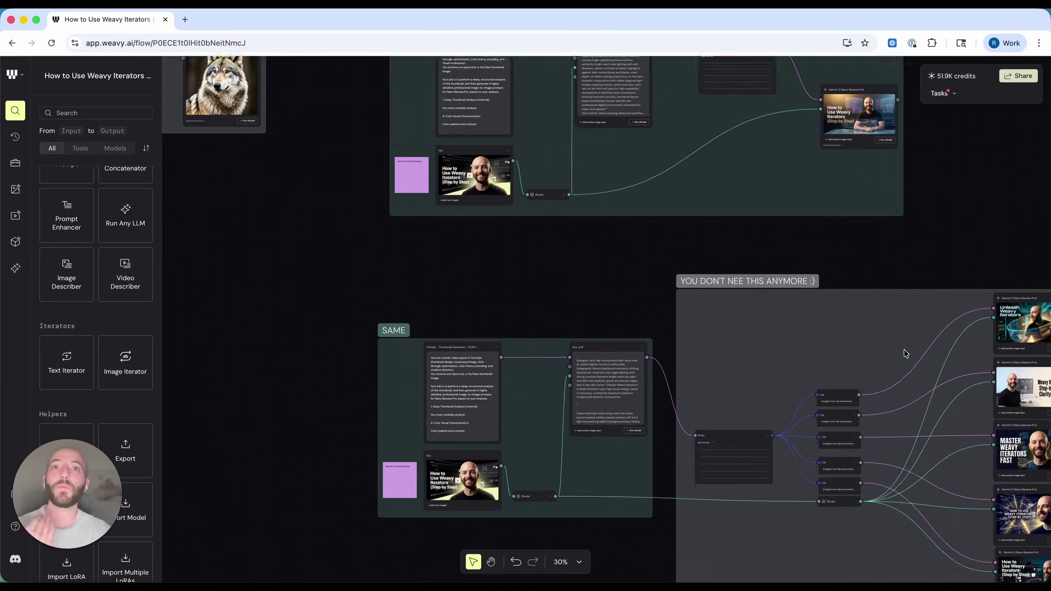
scroll(906, 354, "down", 5)
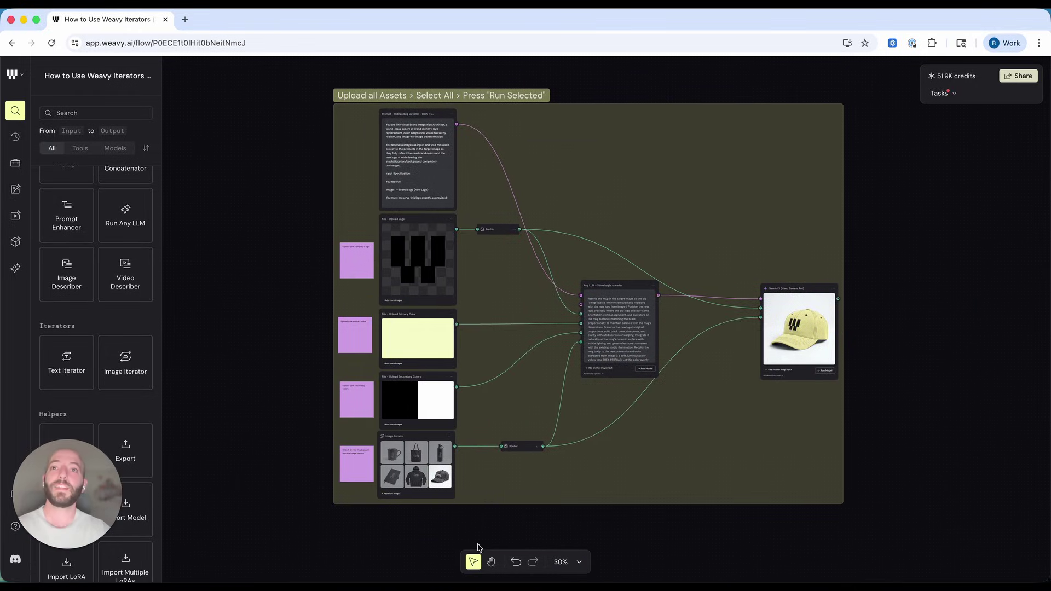
scroll(434, 520, "up", 5)
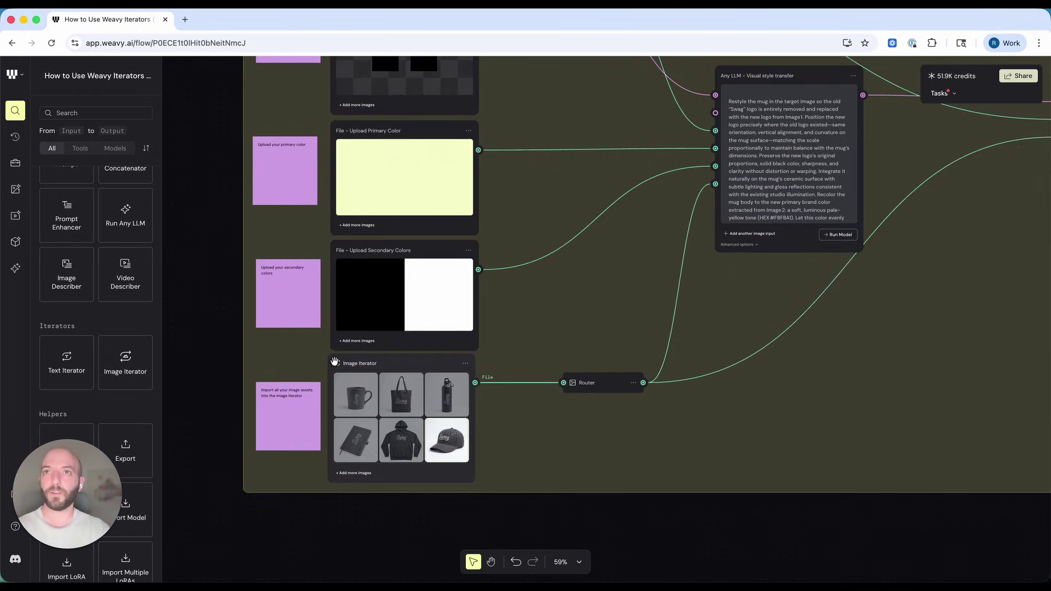
scroll(340, 394, "up", 3)
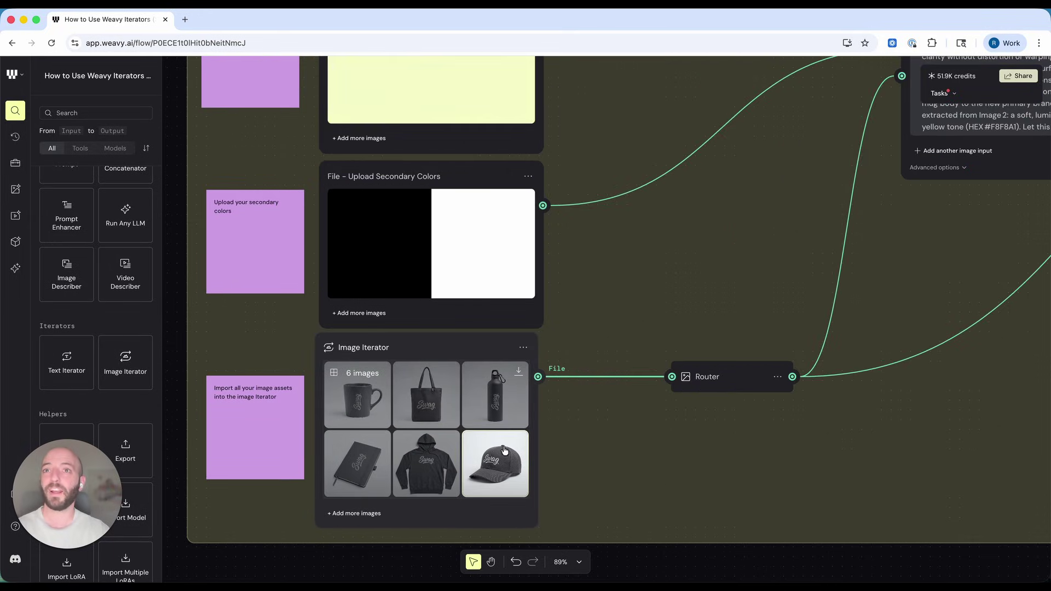
left_click(335, 374)
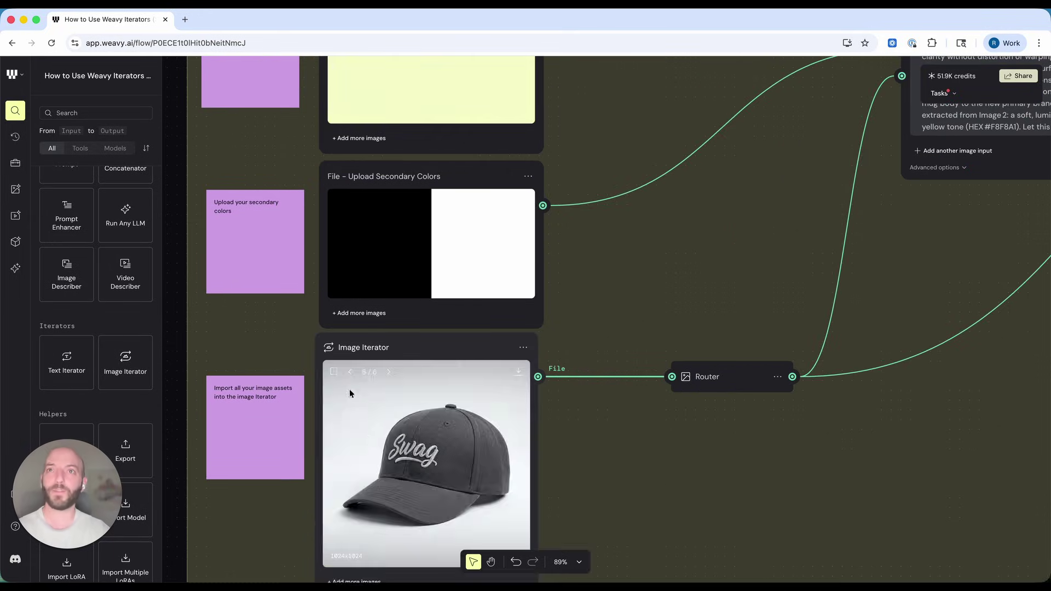
left_click(348, 375)
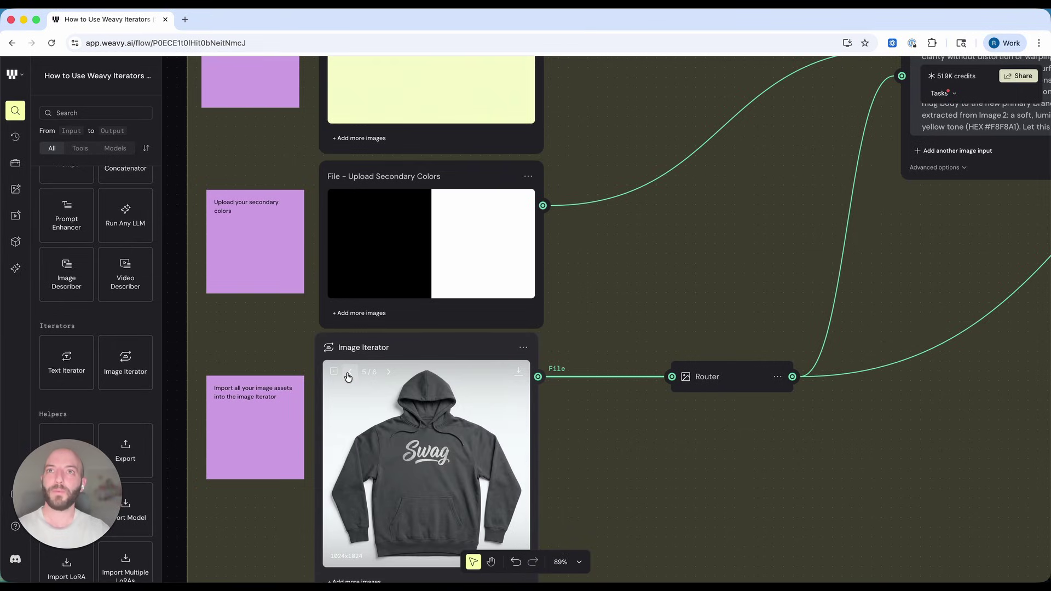
left_click(348, 375)
left_click(347, 374)
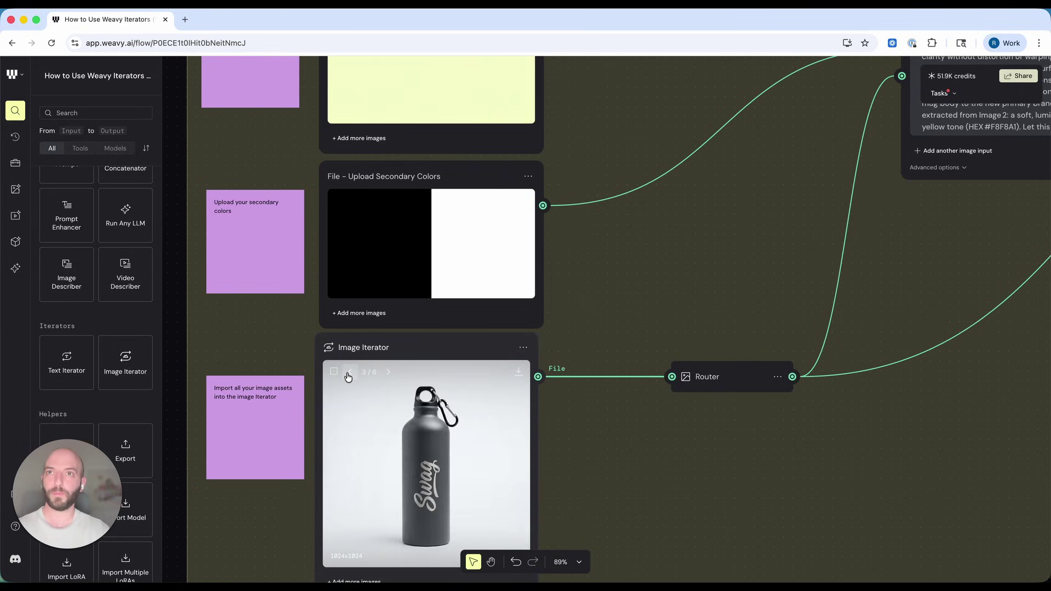
left_click(348, 374)
key("shift+1")
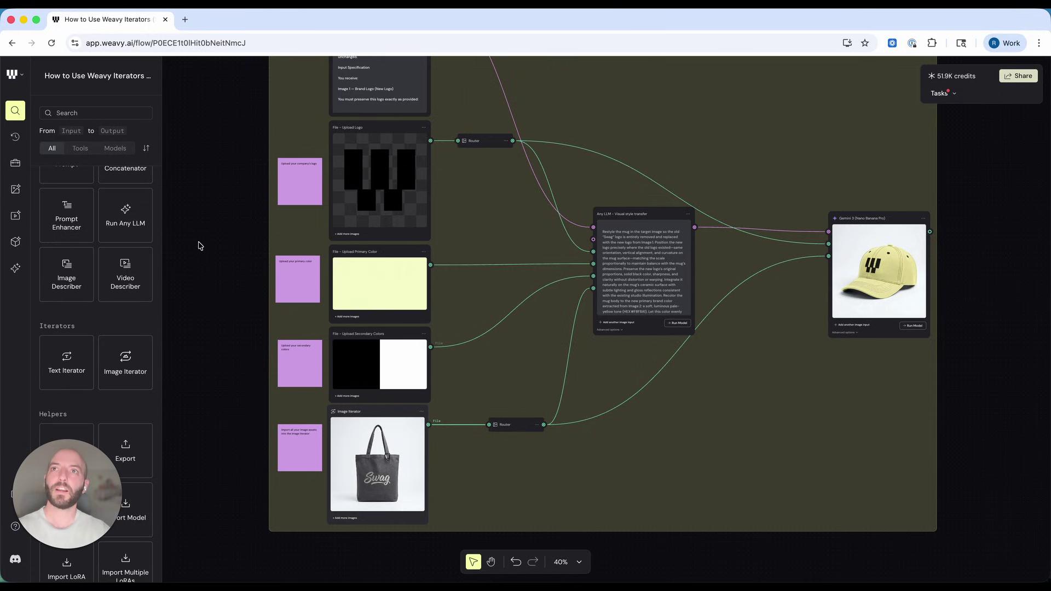
Zoom out to 33% over the rebranding flow and return the Image Iterator to its six-image grid.
scroll(365, 425, "up", 1)
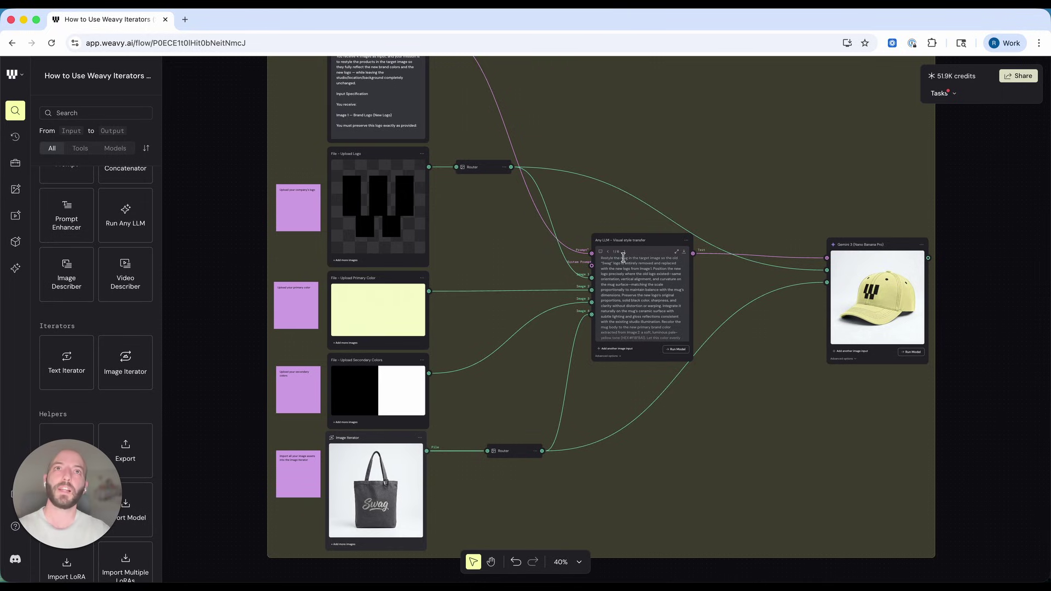
scroll(235, 176, "up", 5)
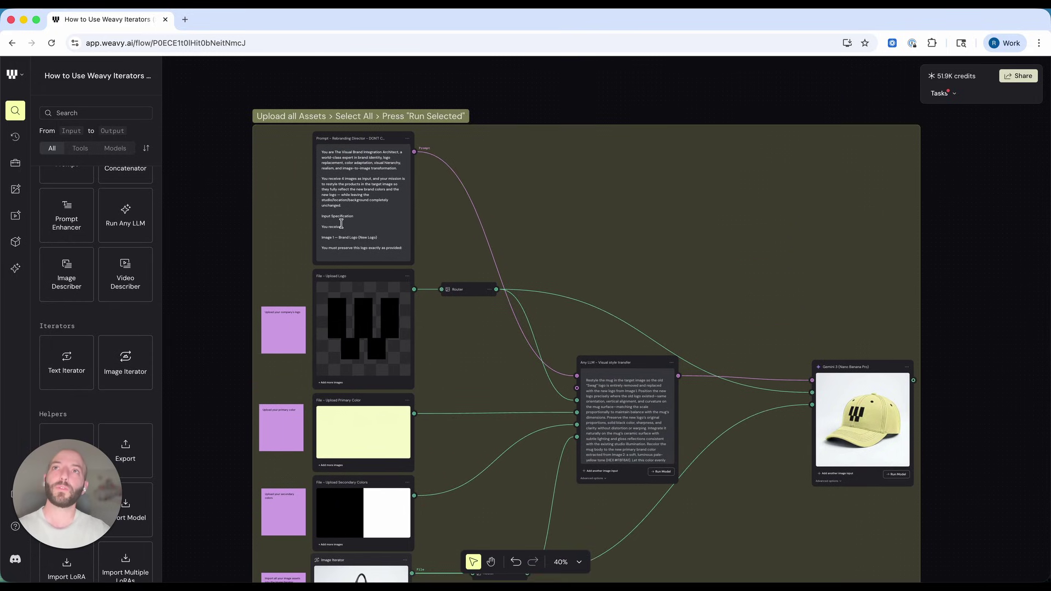
scroll(235, 224, "down", 2)
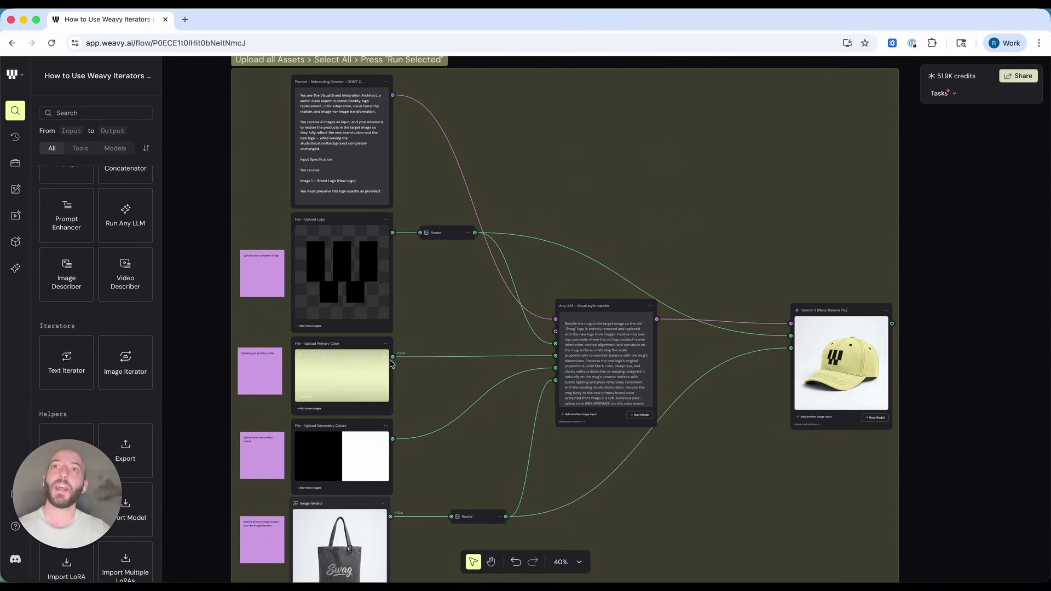
scroll(221, 328, "down", 1)
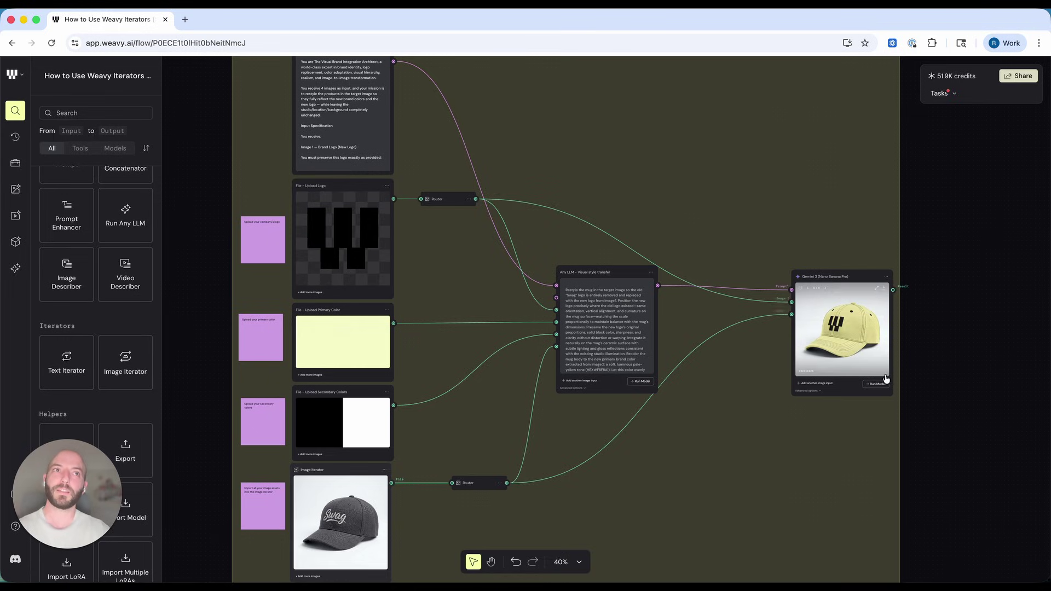
scroll(991, 368, "down", 3)
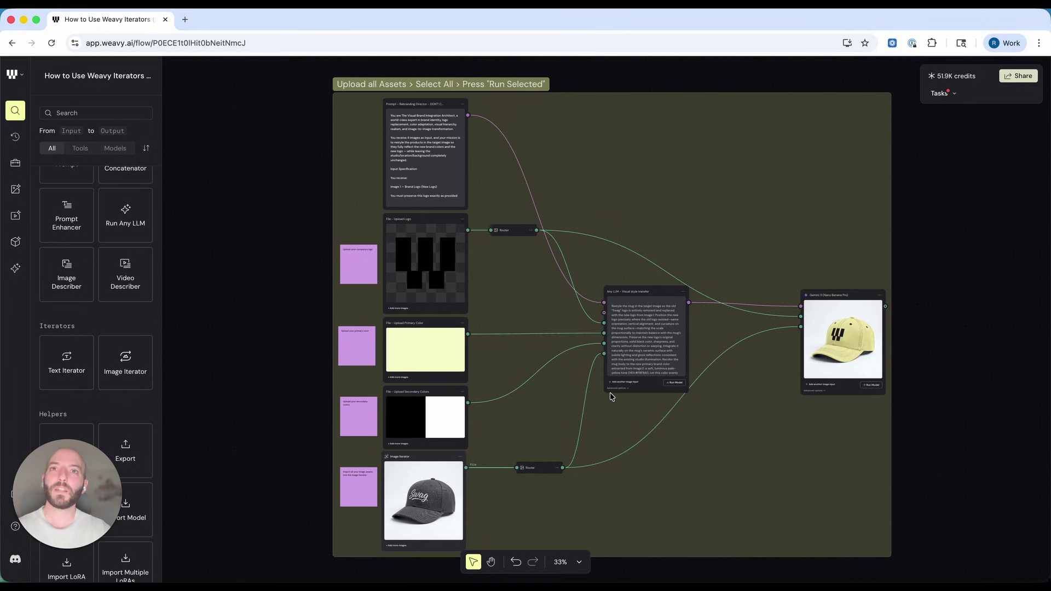
left_click(390, 470)
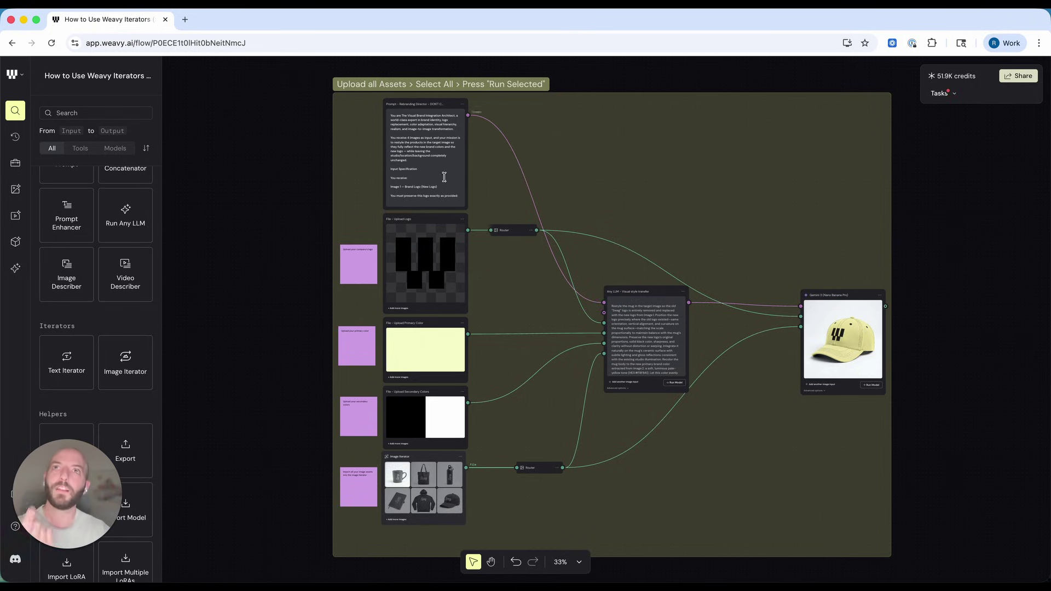
scroll(632, 330, "up", 5)
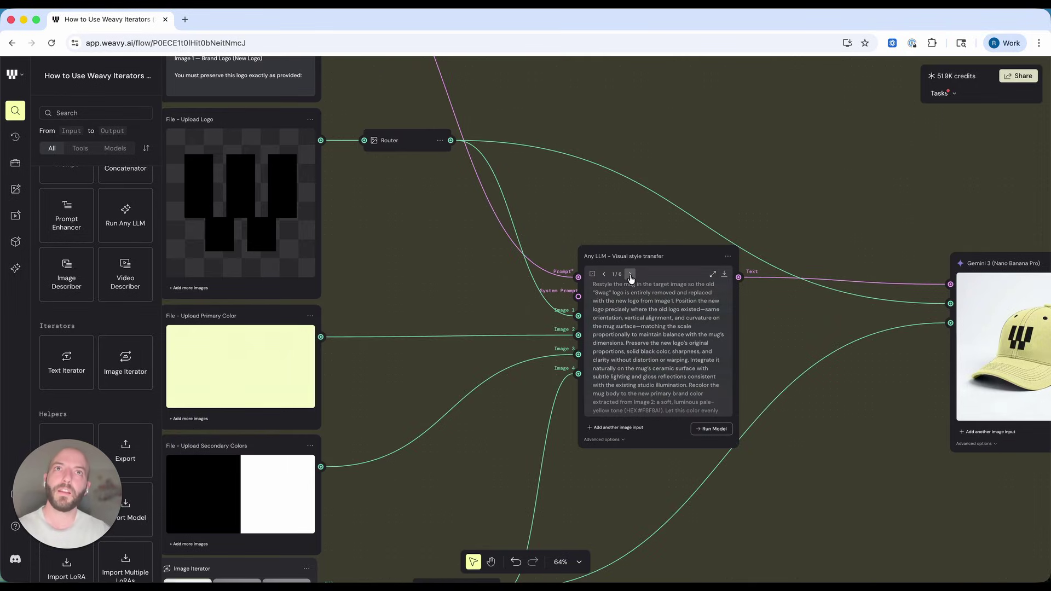
left_click(630, 275)
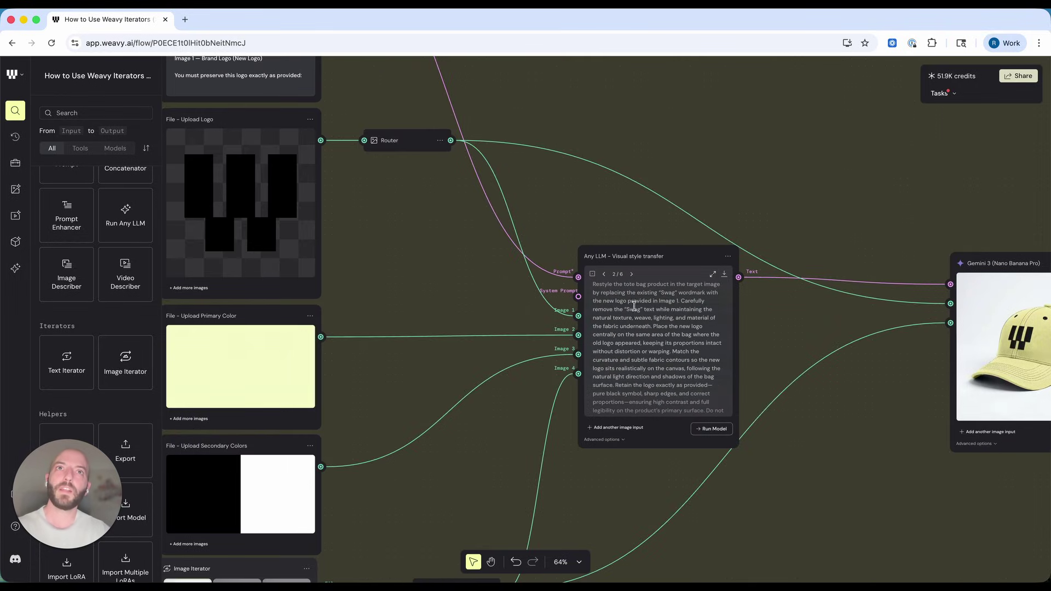
left_click(631, 274)
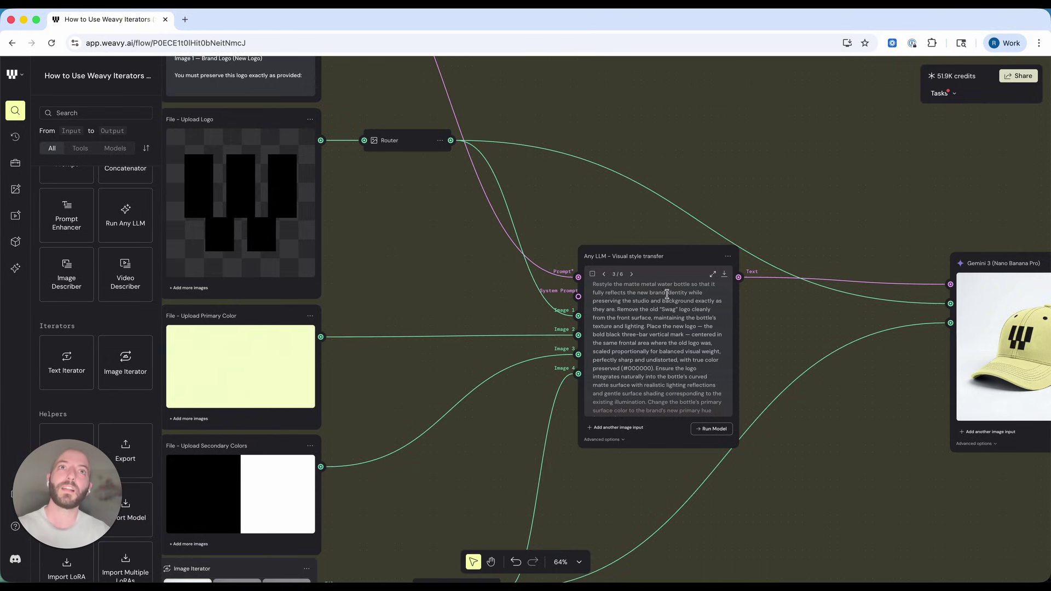
scroll(689, 295, "down", 5)
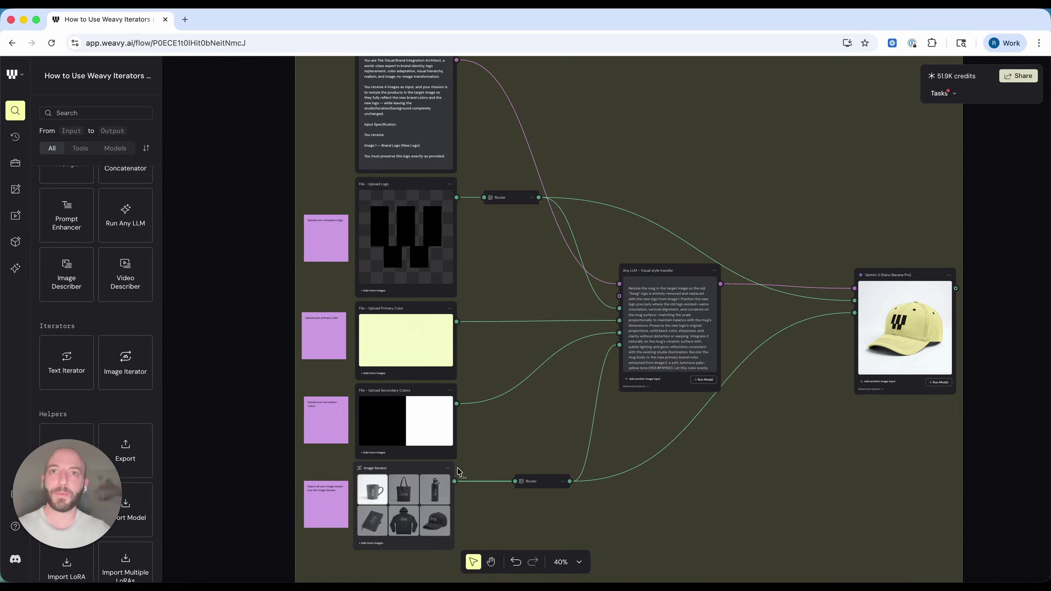
scroll(858, 320, "up", 3)
scroll(858, 320, "up", 5)
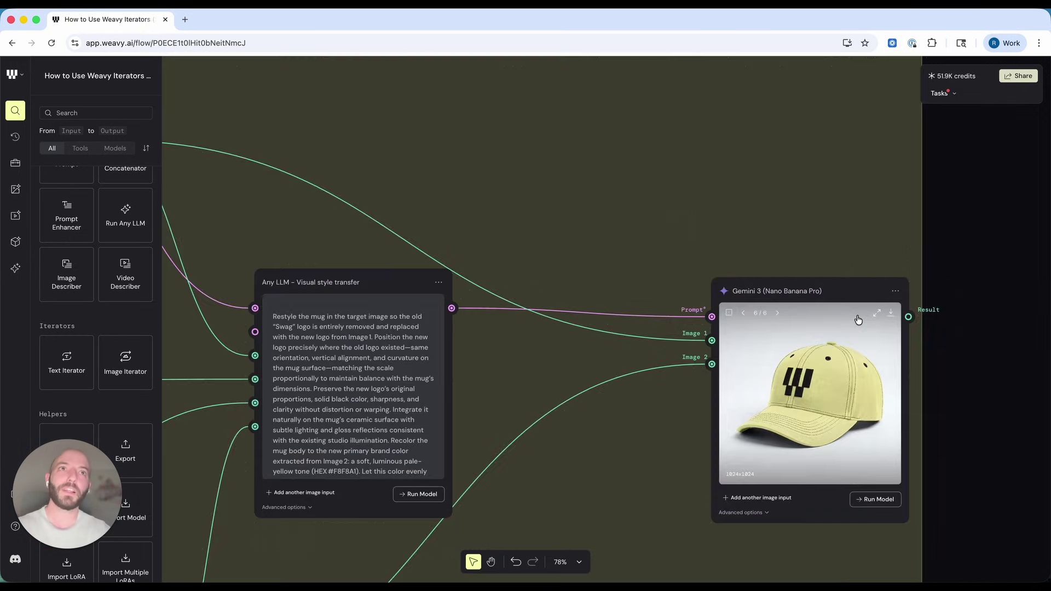
left_click(703, 313)
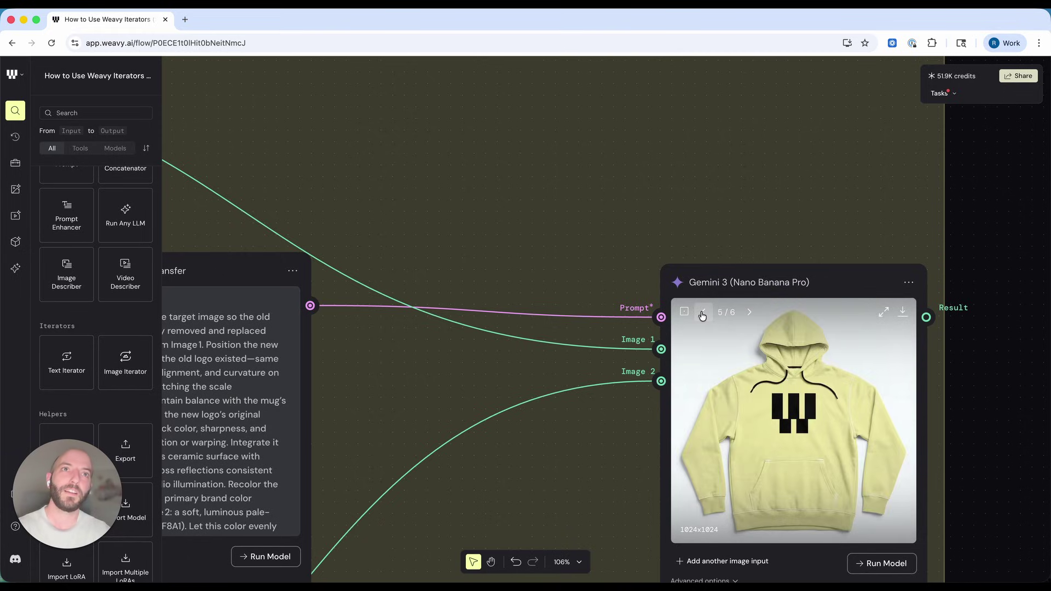
left_click(703, 314)
left_click(703, 313)
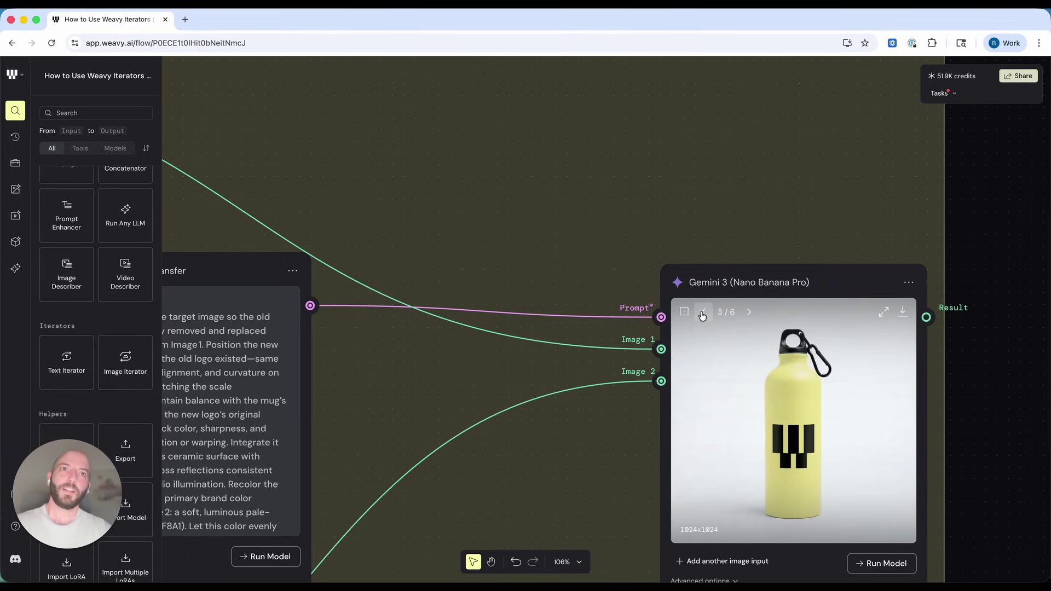
left_click(702, 313)
left_click(703, 314)
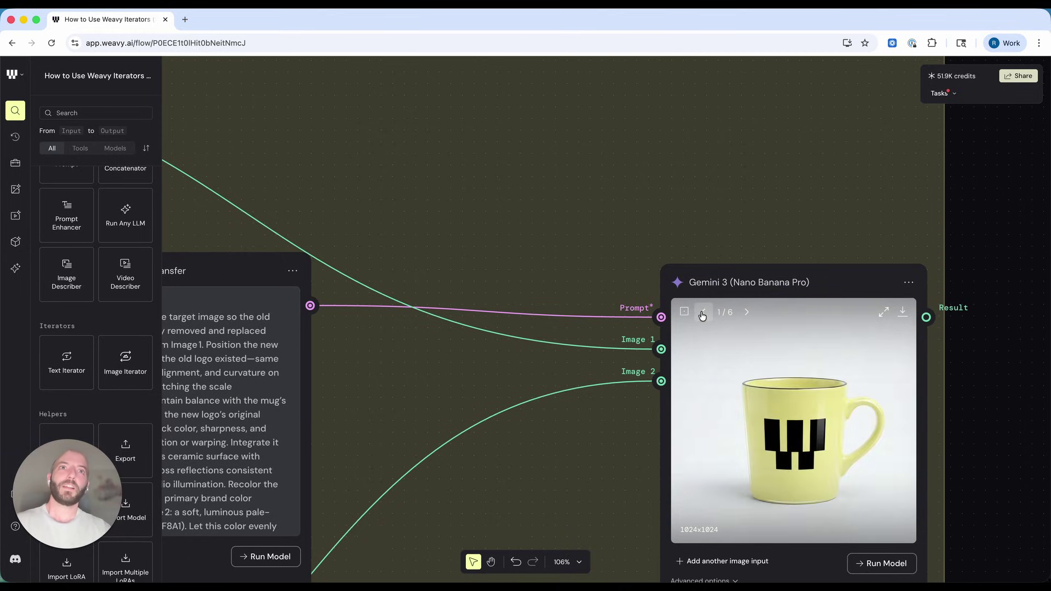
left_click(703, 314)
key("shift+1")
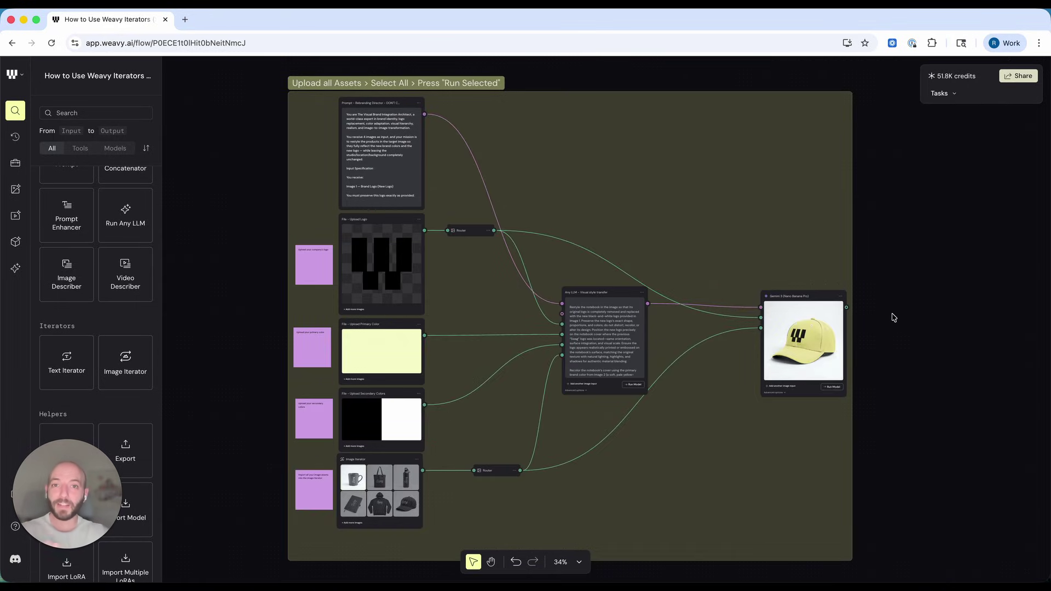
Swap the primary color to dark red and secondary to orange and navy, then rerun all nodes.
left_click(353, 335)
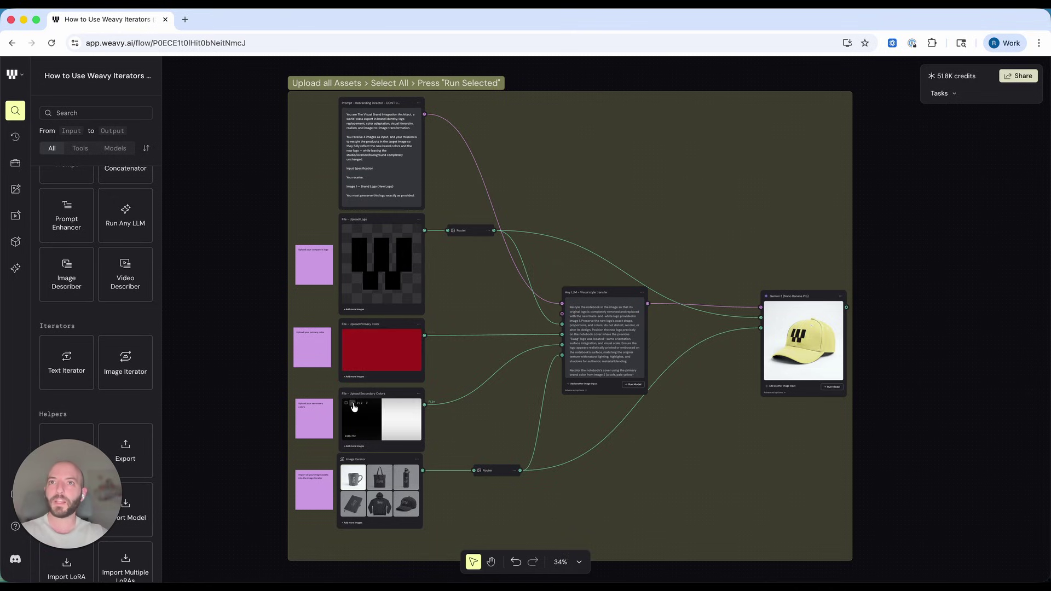
left_click(353, 405)
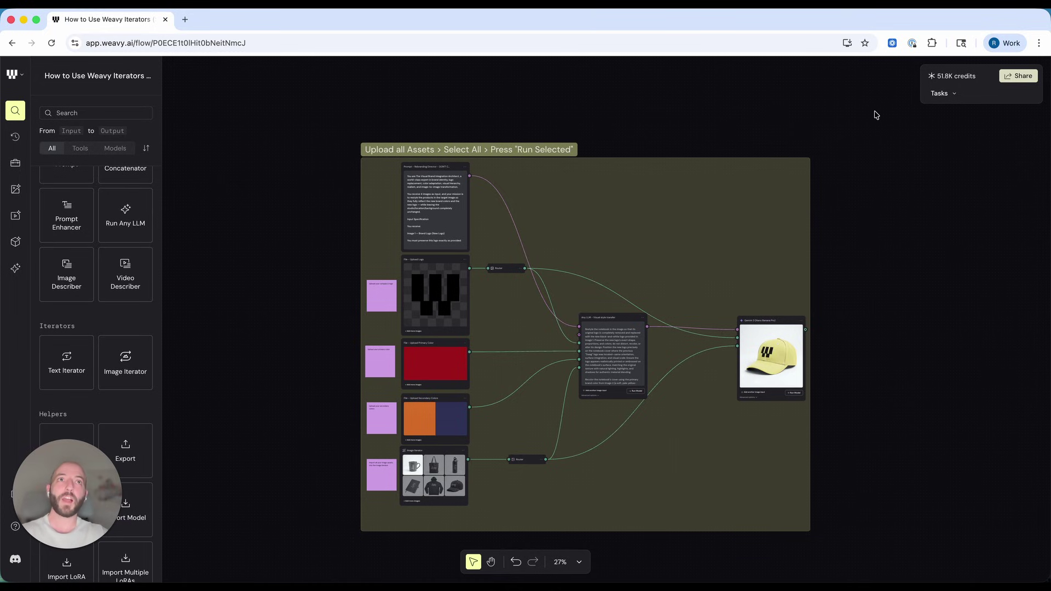
left_click_drag(866, 116, 258, 570)
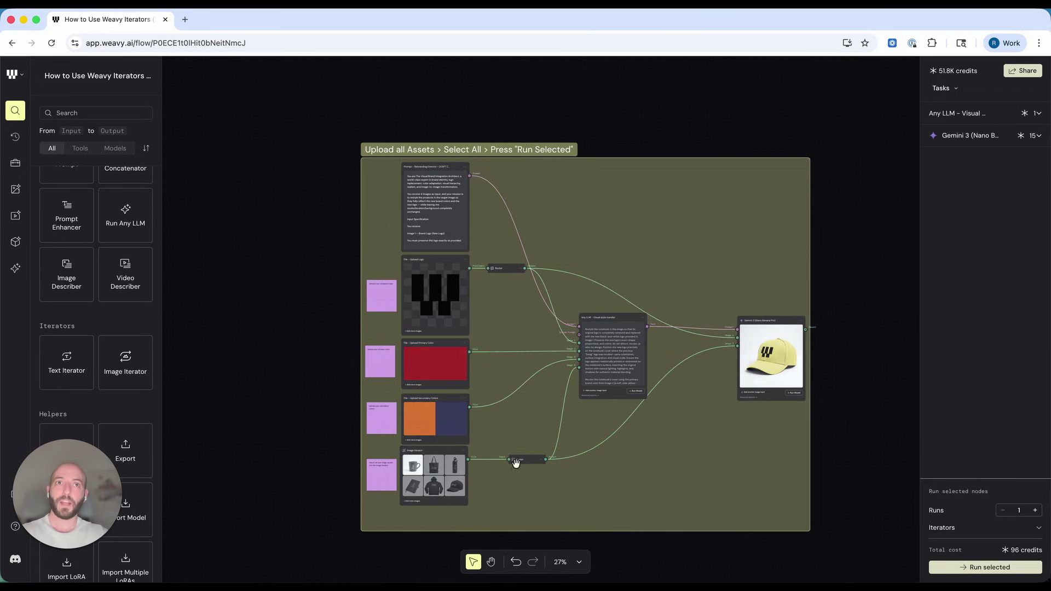
left_click(971, 568)
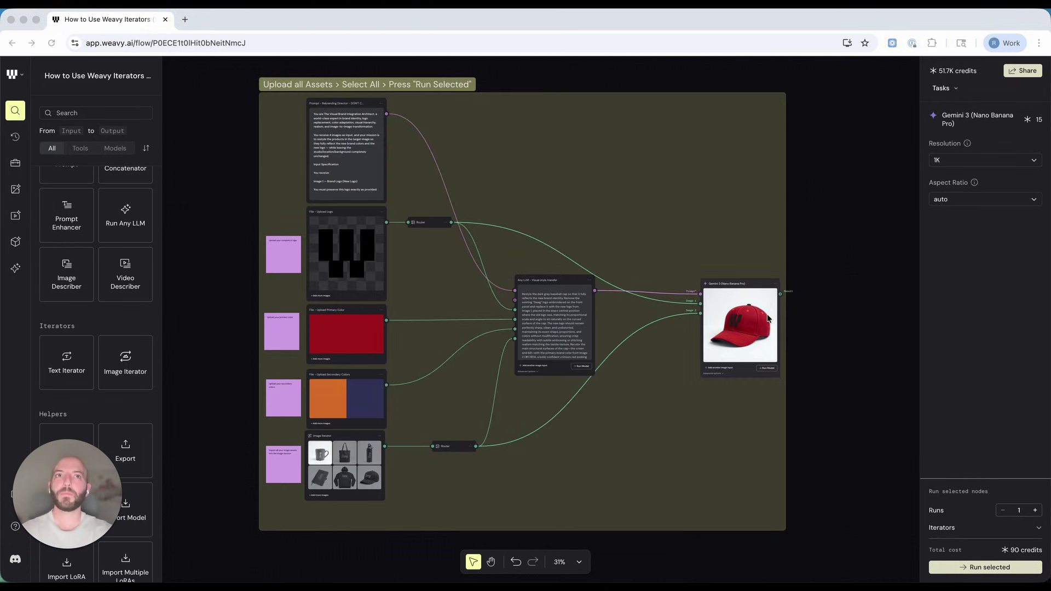
Browse the Gemini outputs back through the hoodie and red tote bag mockups.
left_click(804, 326)
scroll(807, 327, "up", 5)
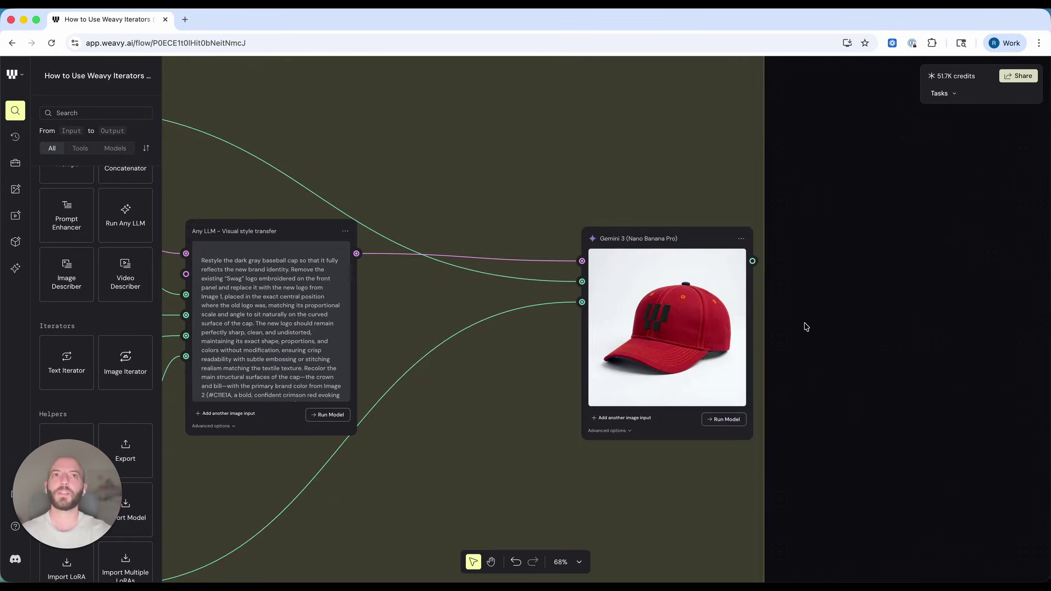
left_click(611, 258)
left_click(611, 257)
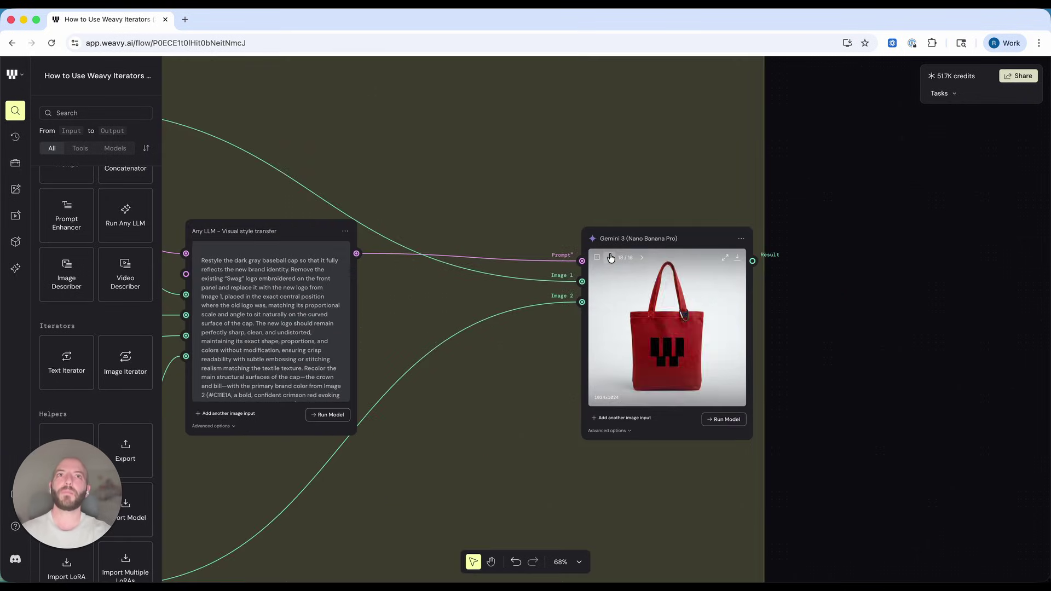
scroll(612, 257, "down", 5)
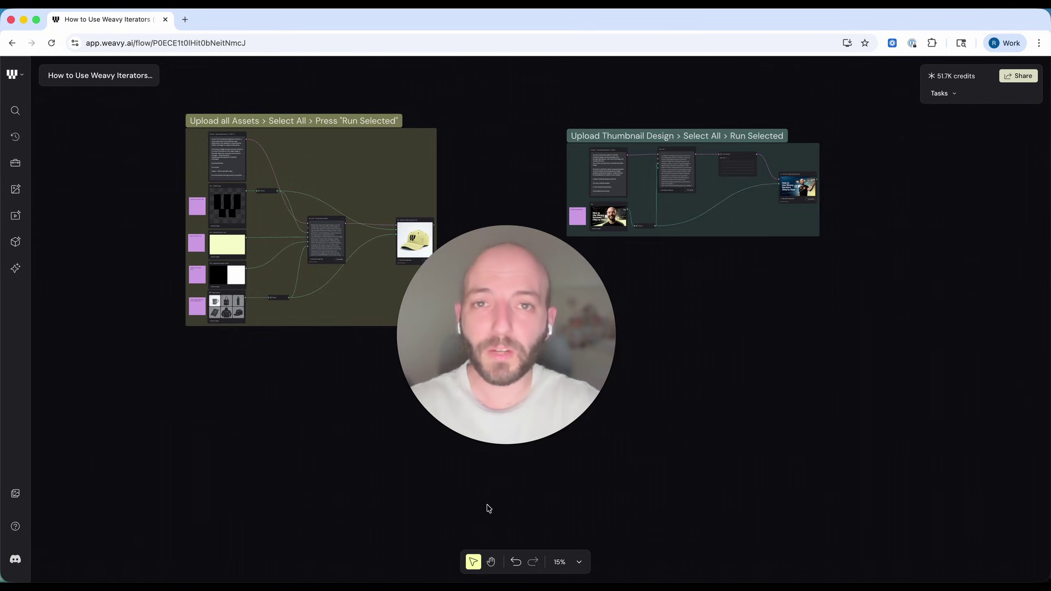